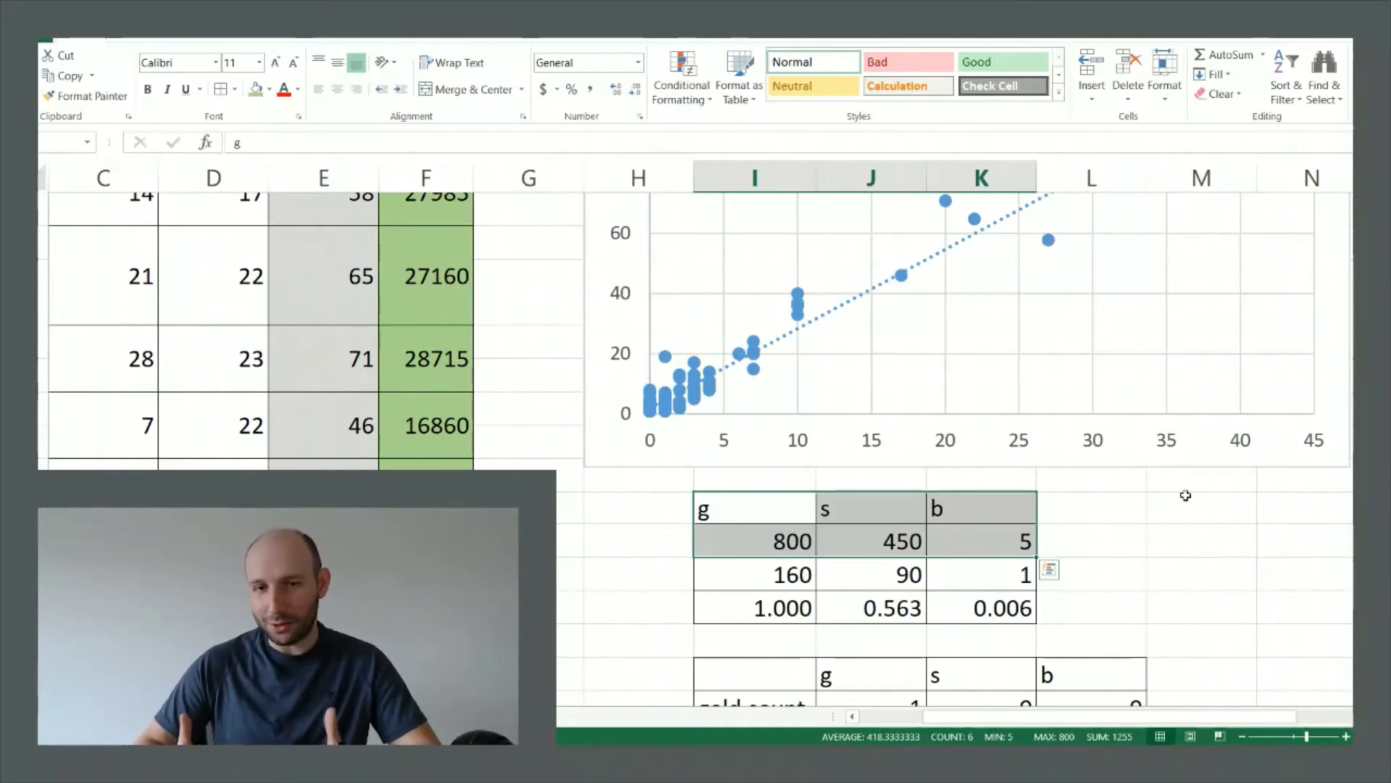
- Examine the g, s and b headers and their base values in rows 15 and 16 below the Total vs Gold chart
left_click(910, 522)
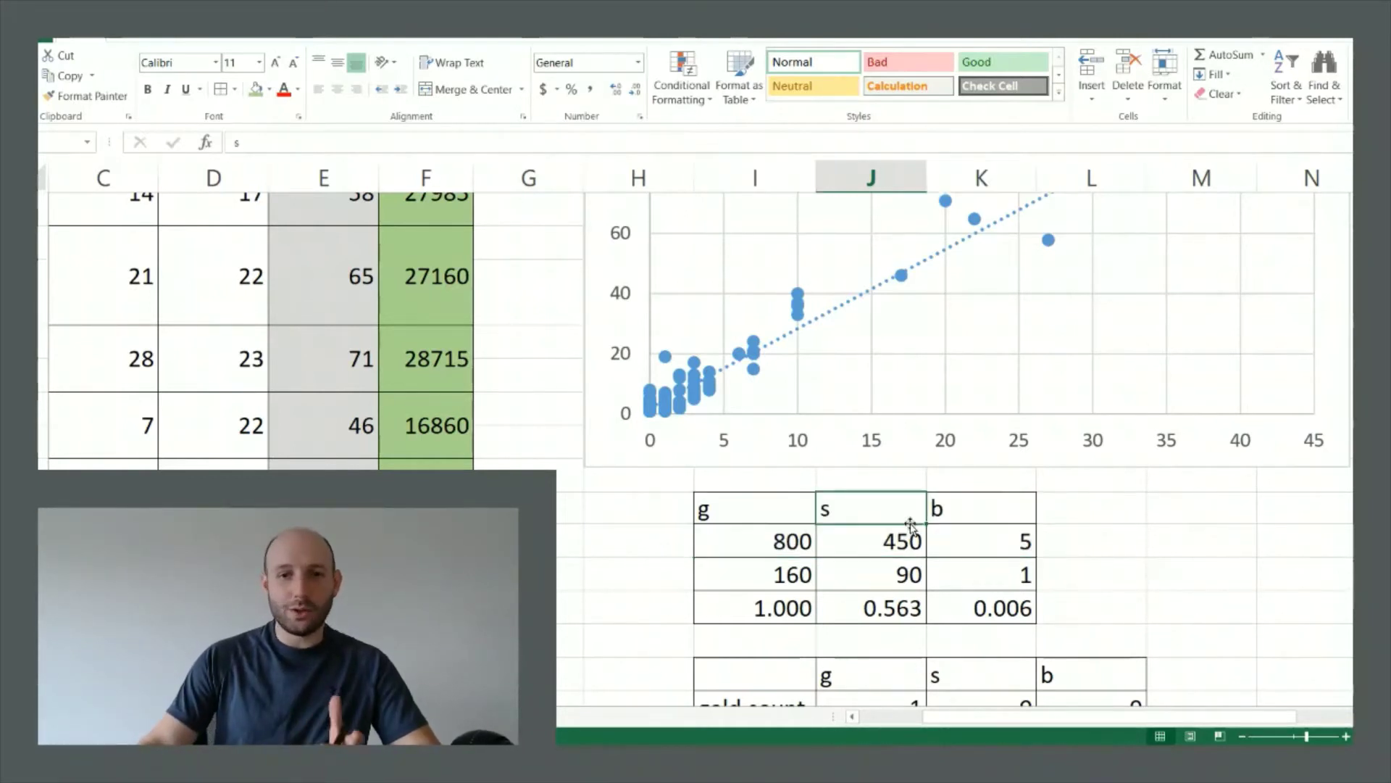
left_click_drag(770, 507, 833, 533)
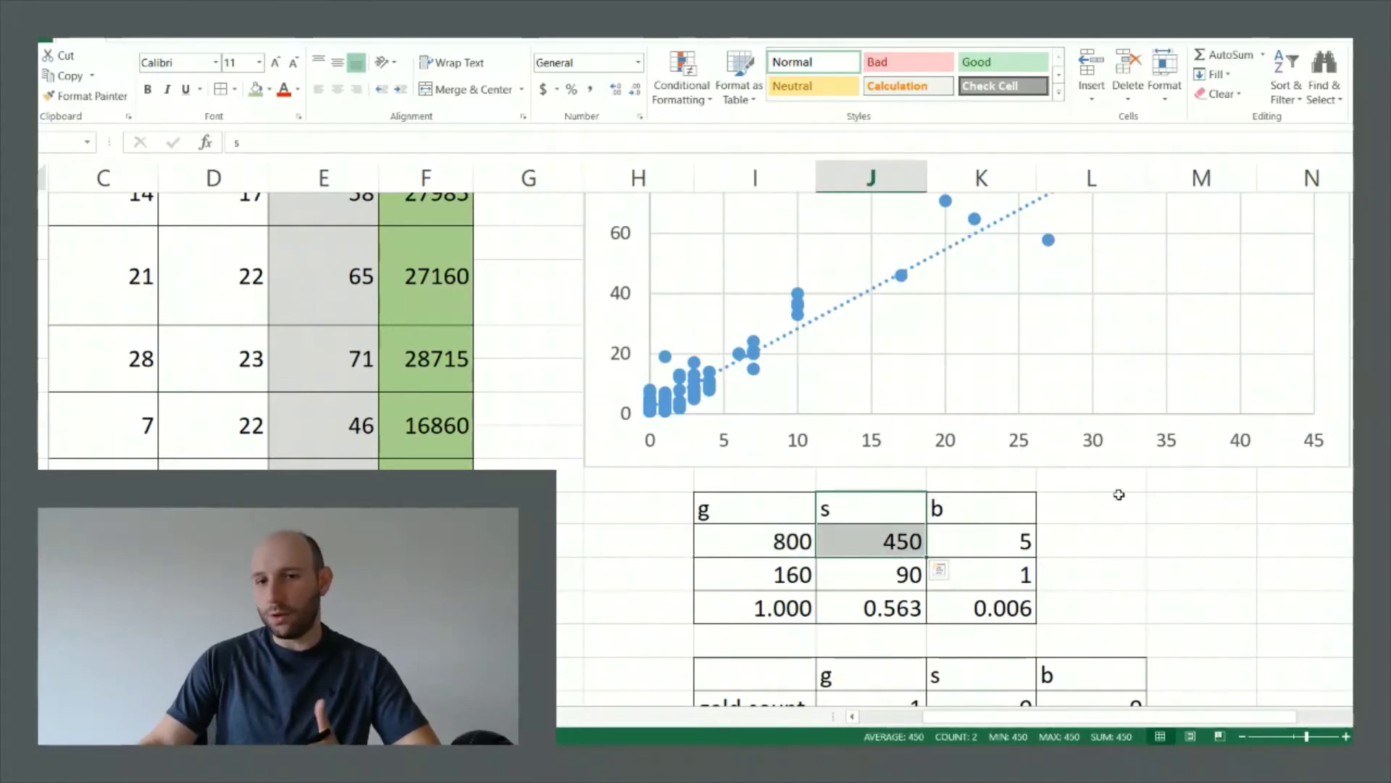
left_click_drag(988, 501, 950, 541)
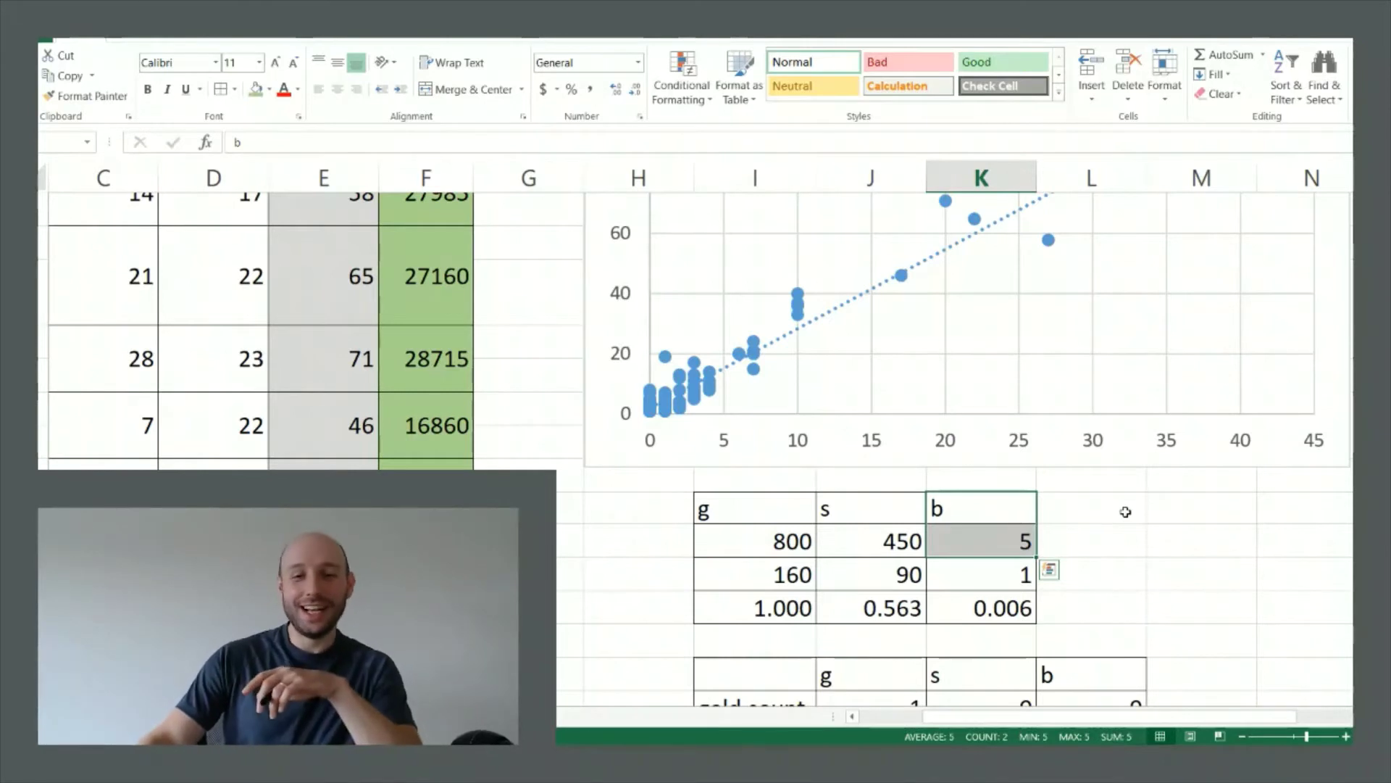
left_click(791, 515)
left_click_drag(792, 515, 975, 549)
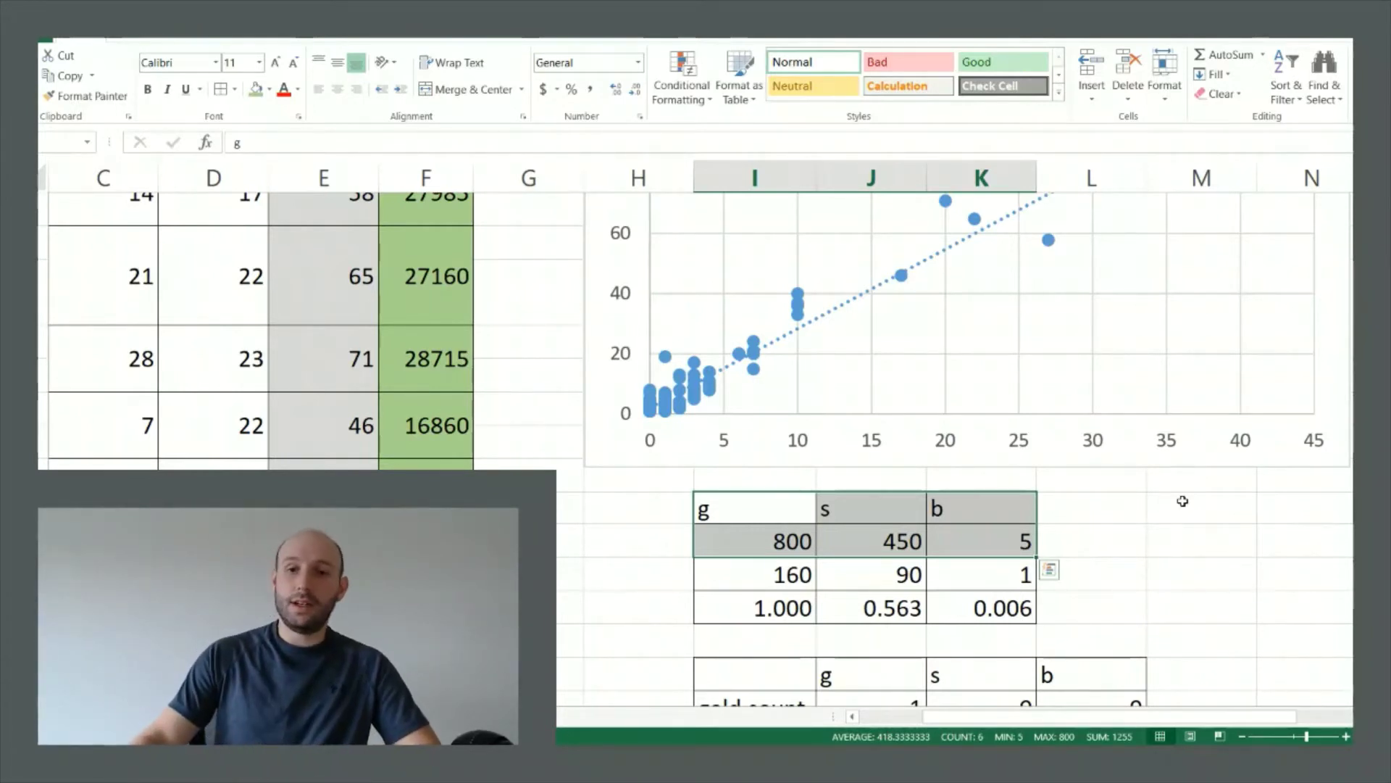
left_click(1081, 529)
left_click_drag(776, 517, 971, 541)
left_click(748, 510)
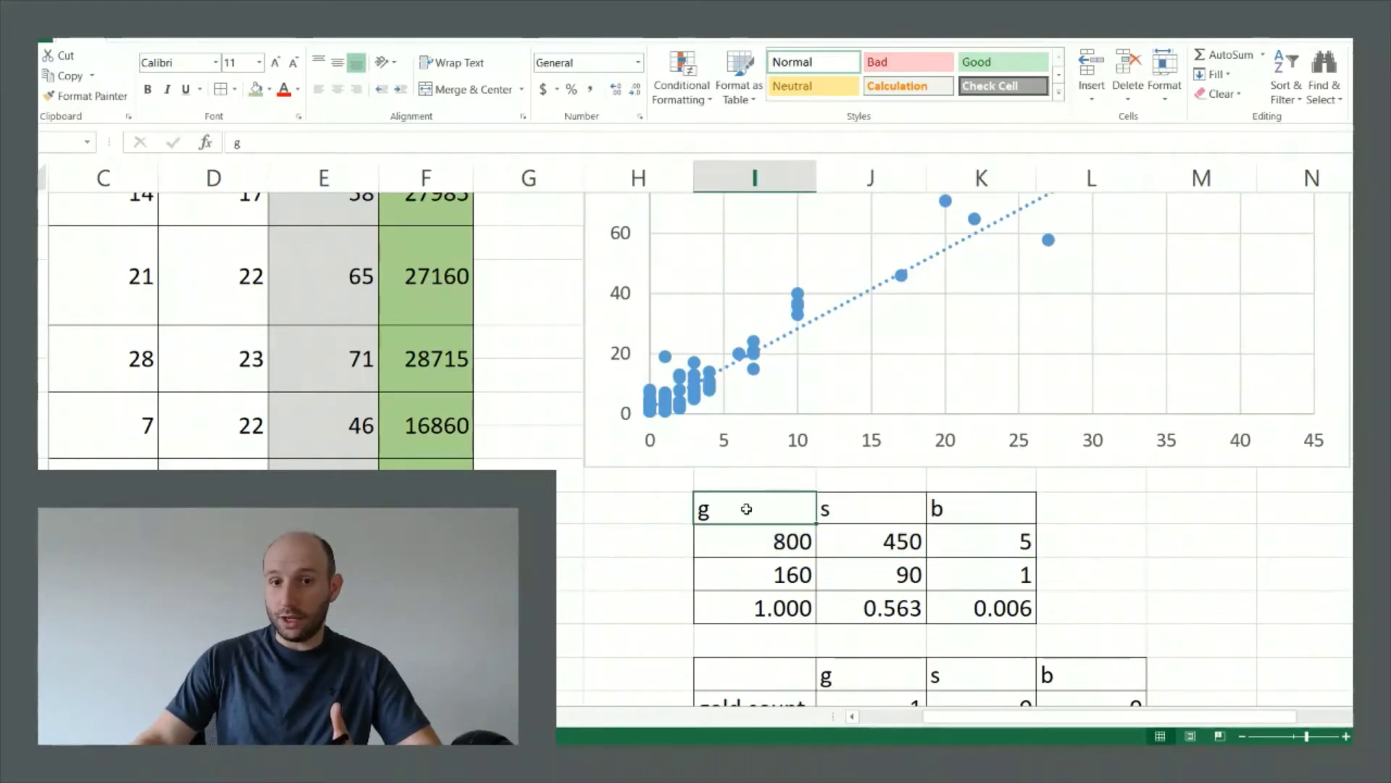
left_click_drag(747, 510, 953, 542)
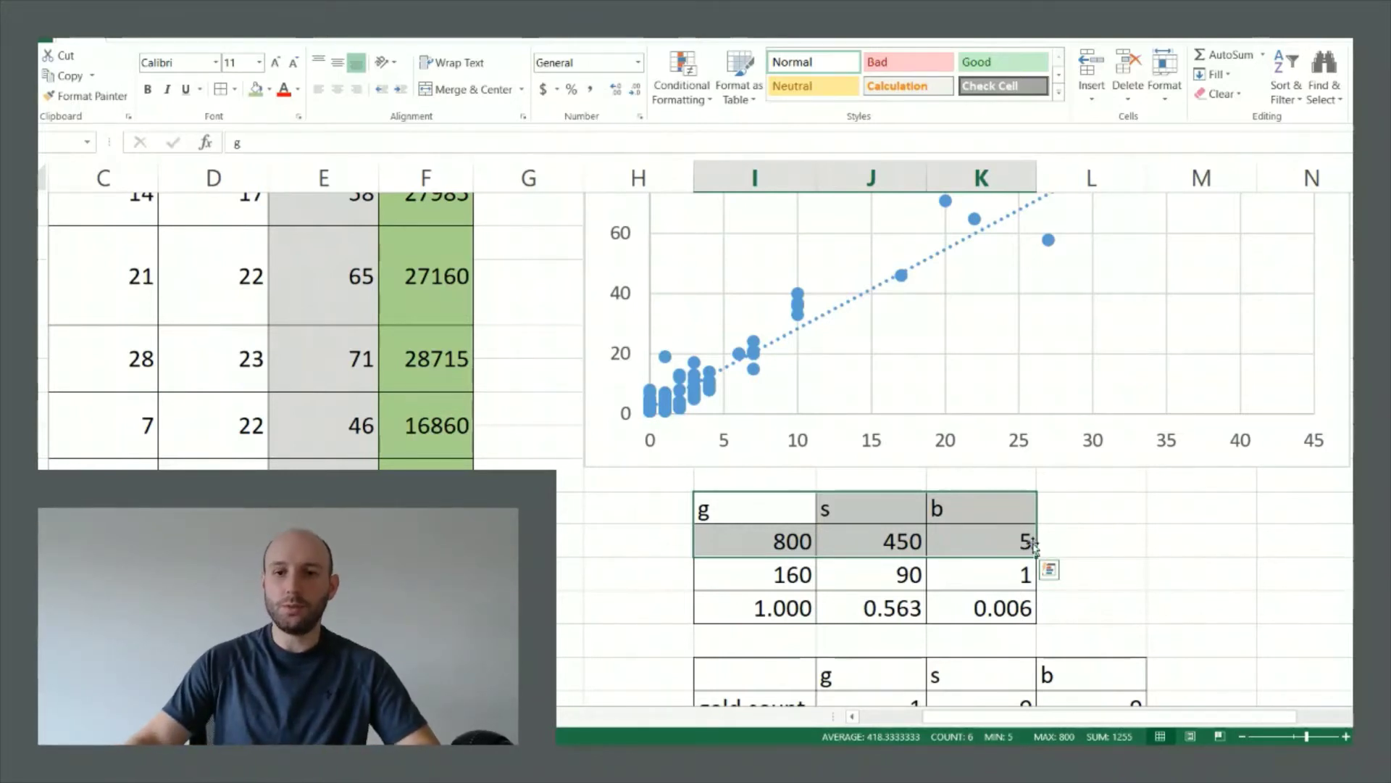
- Inspect the divided-by-5 values for g, s and b in row 17, comparing the three cells and their formulas
left_click(753, 576)
left_click_drag(753, 576, 964, 577)
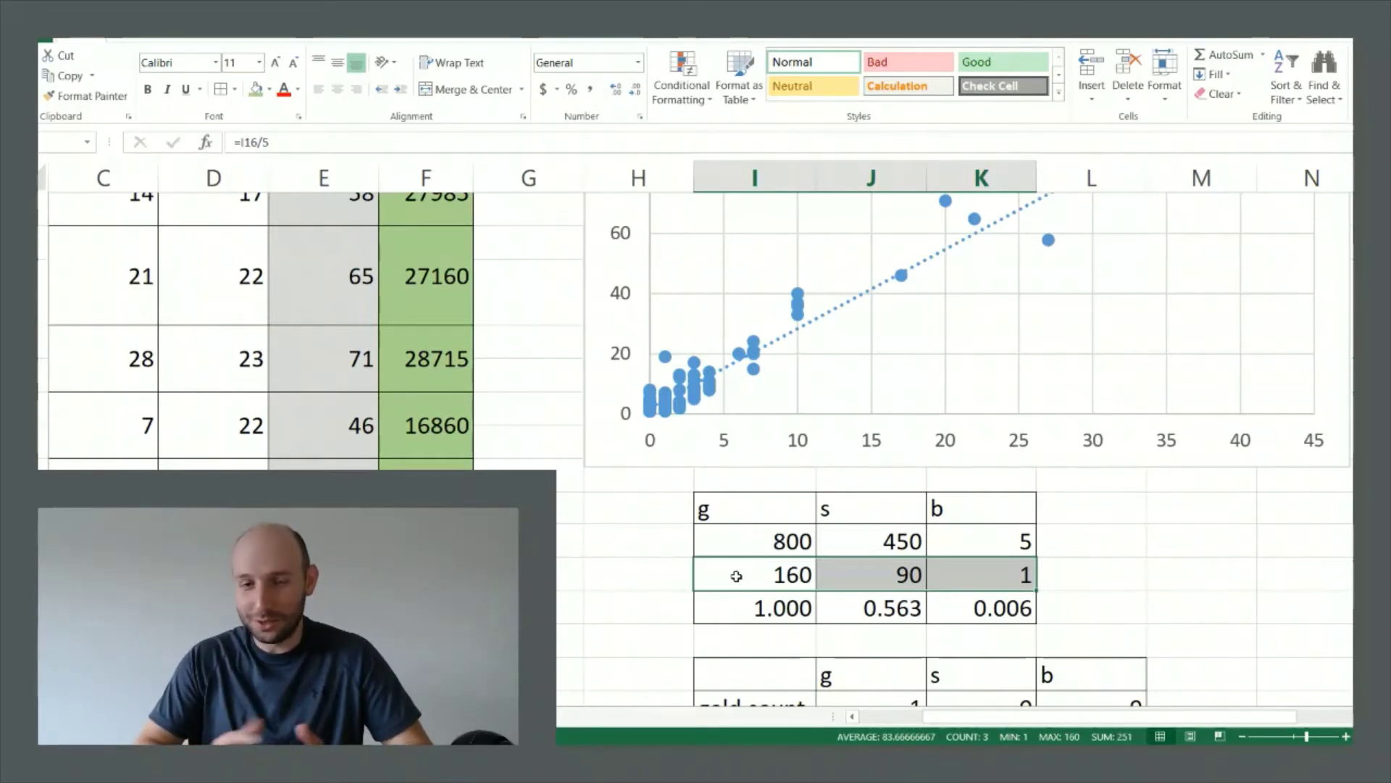
left_click(850, 572)
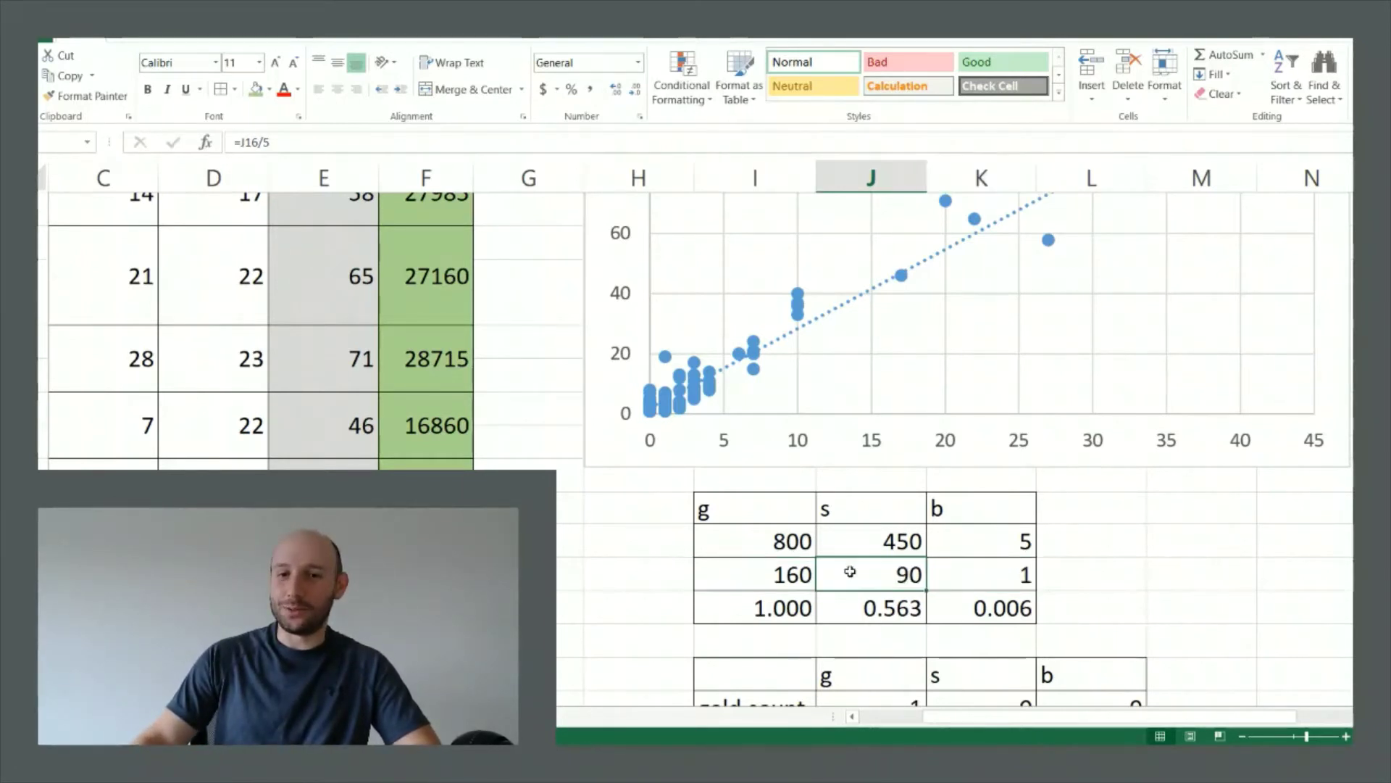
left_click(977, 576)
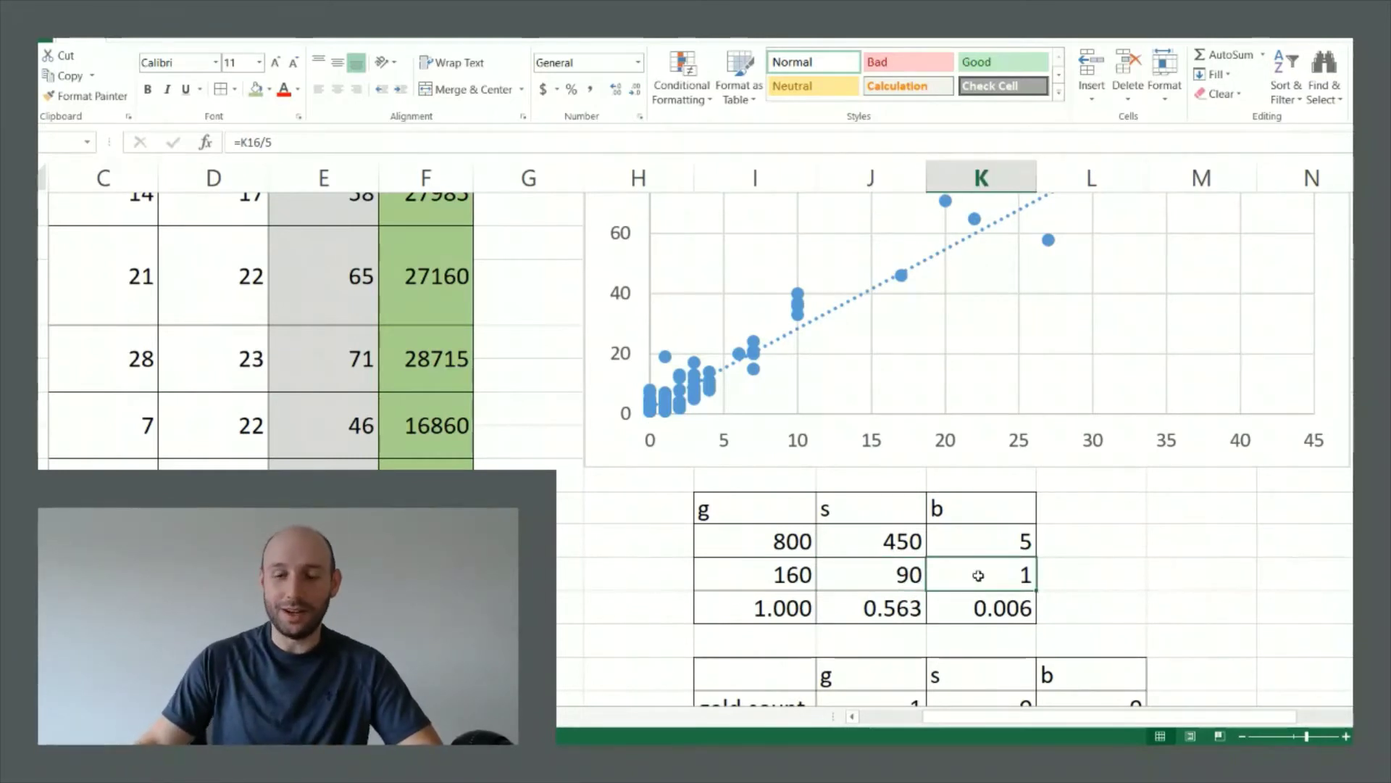
left_click_drag(761, 578, 981, 578)
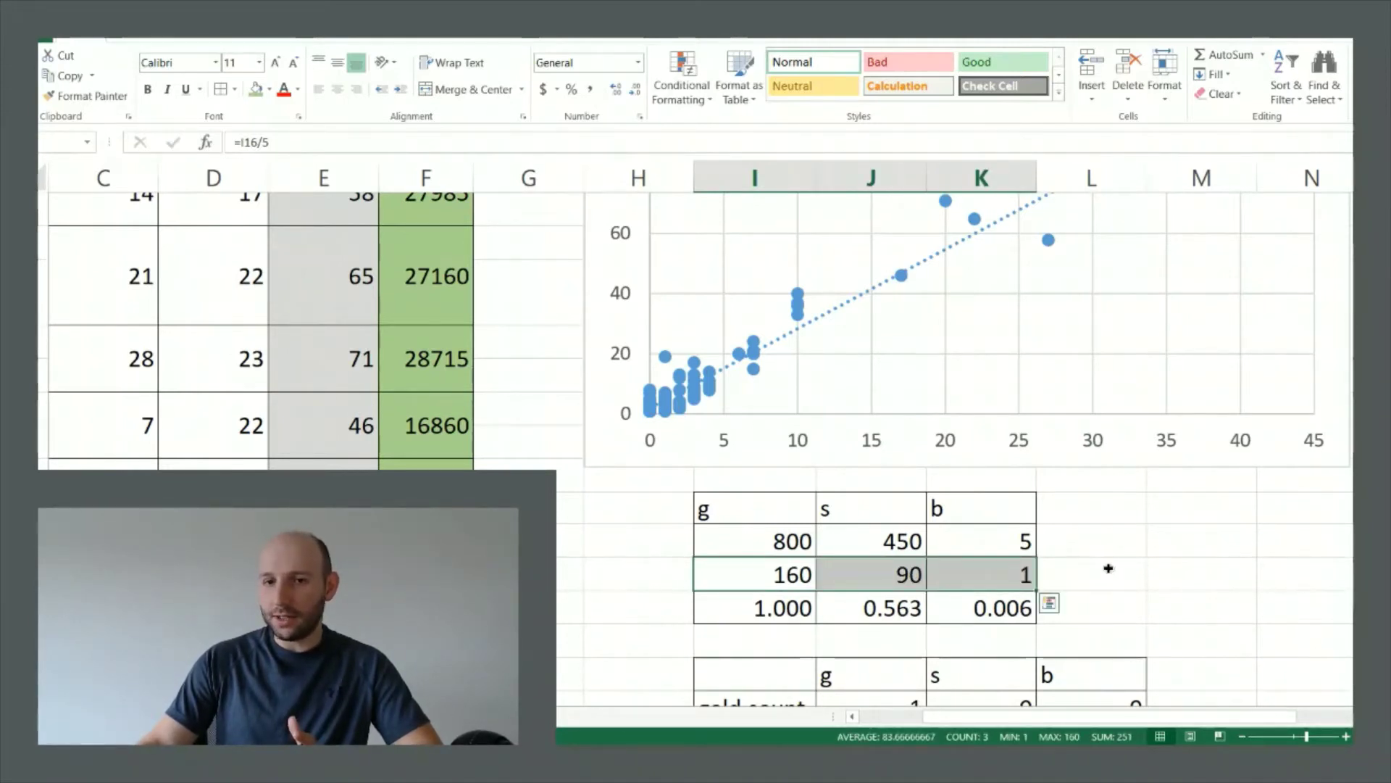
left_click(1108, 568)
left_click(962, 571)
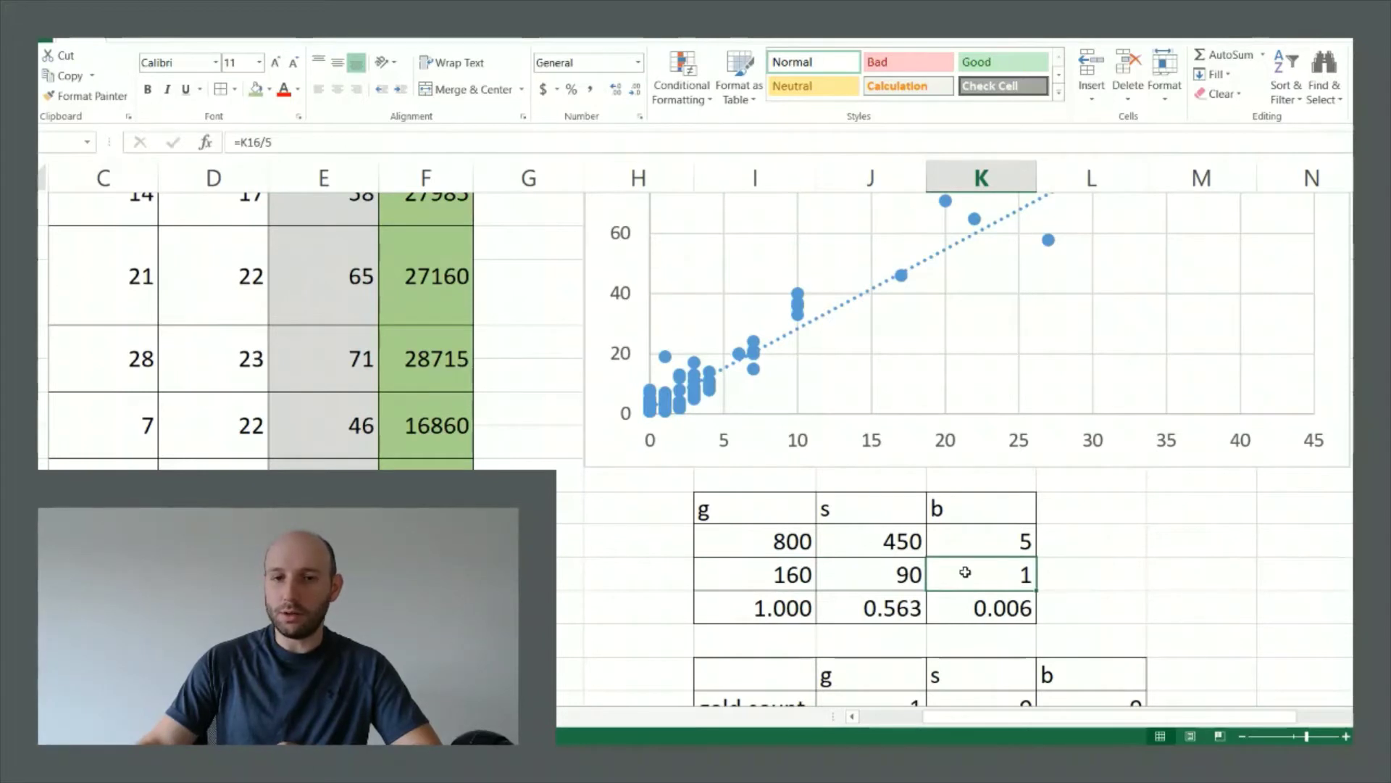
left_click(875, 574)
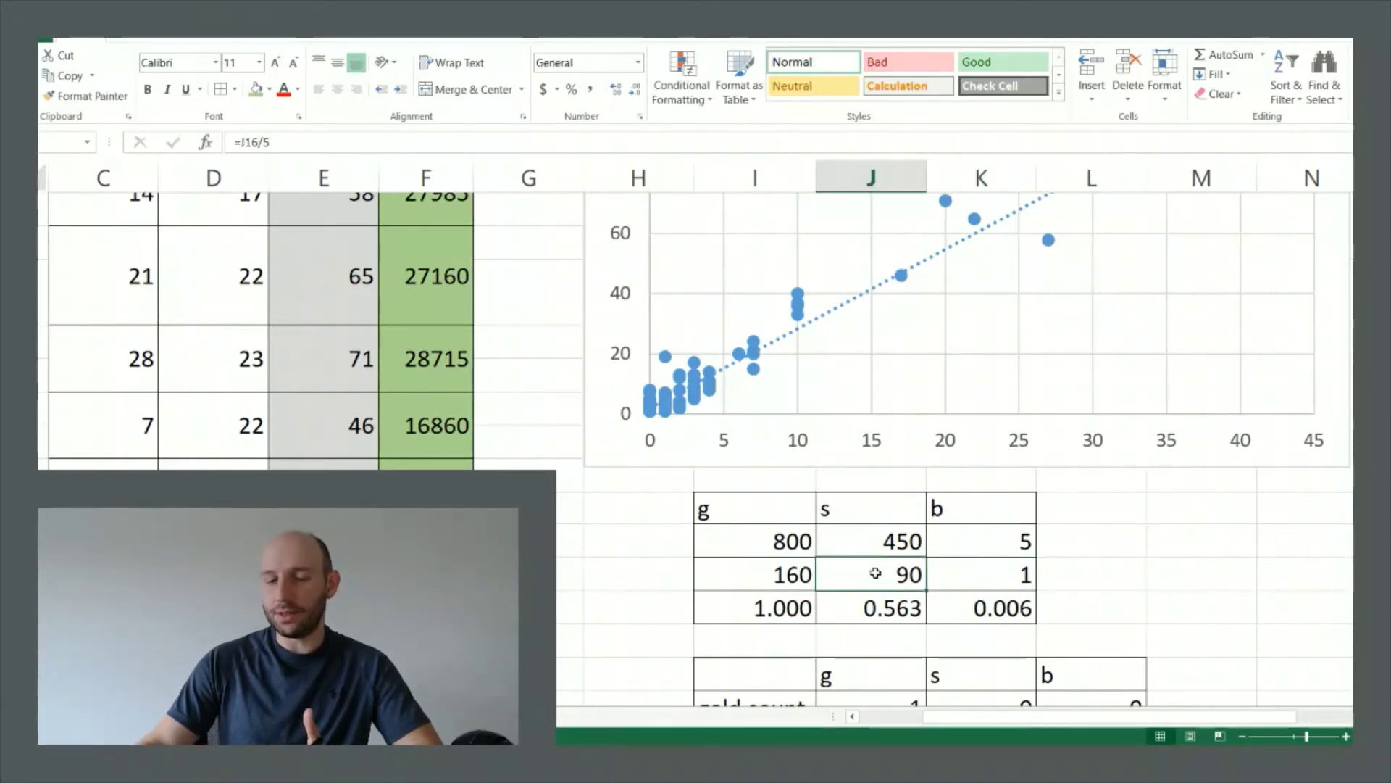
left_click(995, 576)
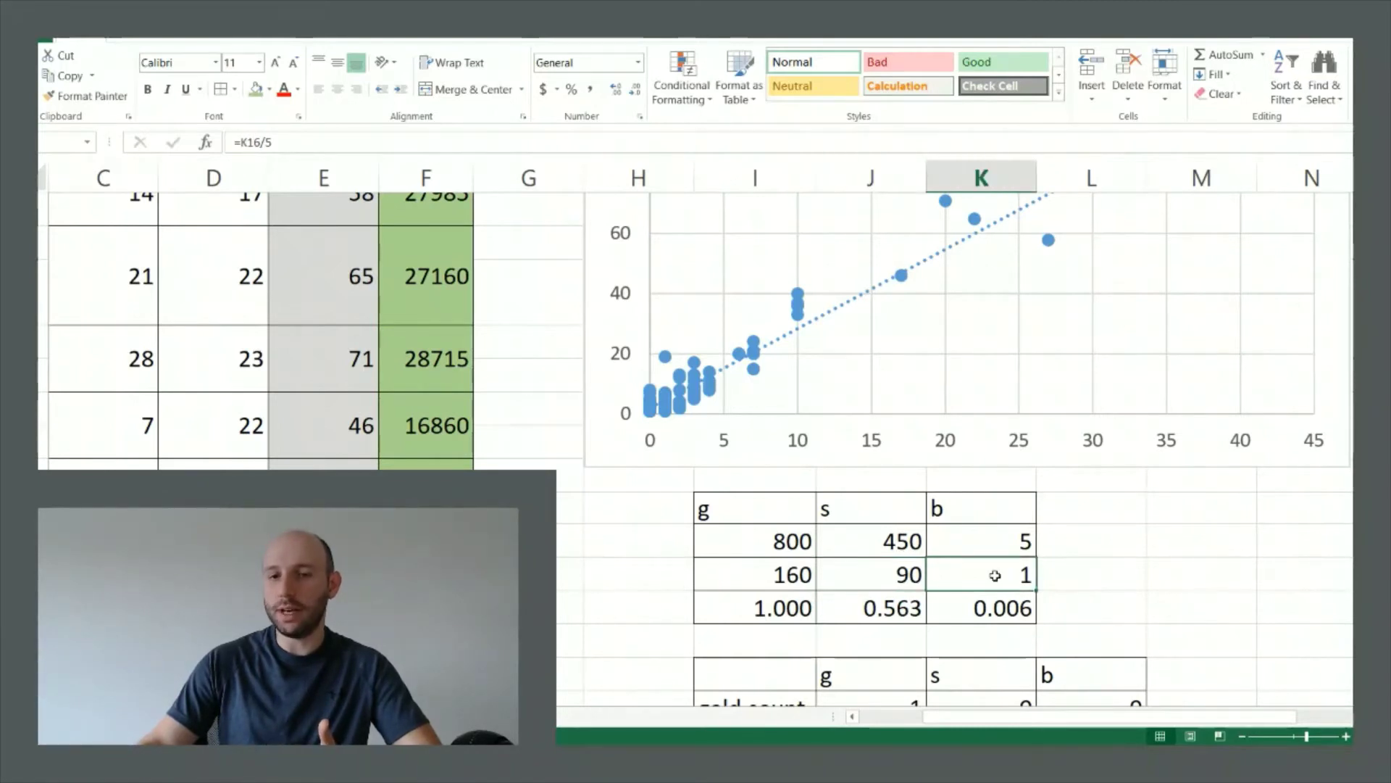
left_click(871, 576)
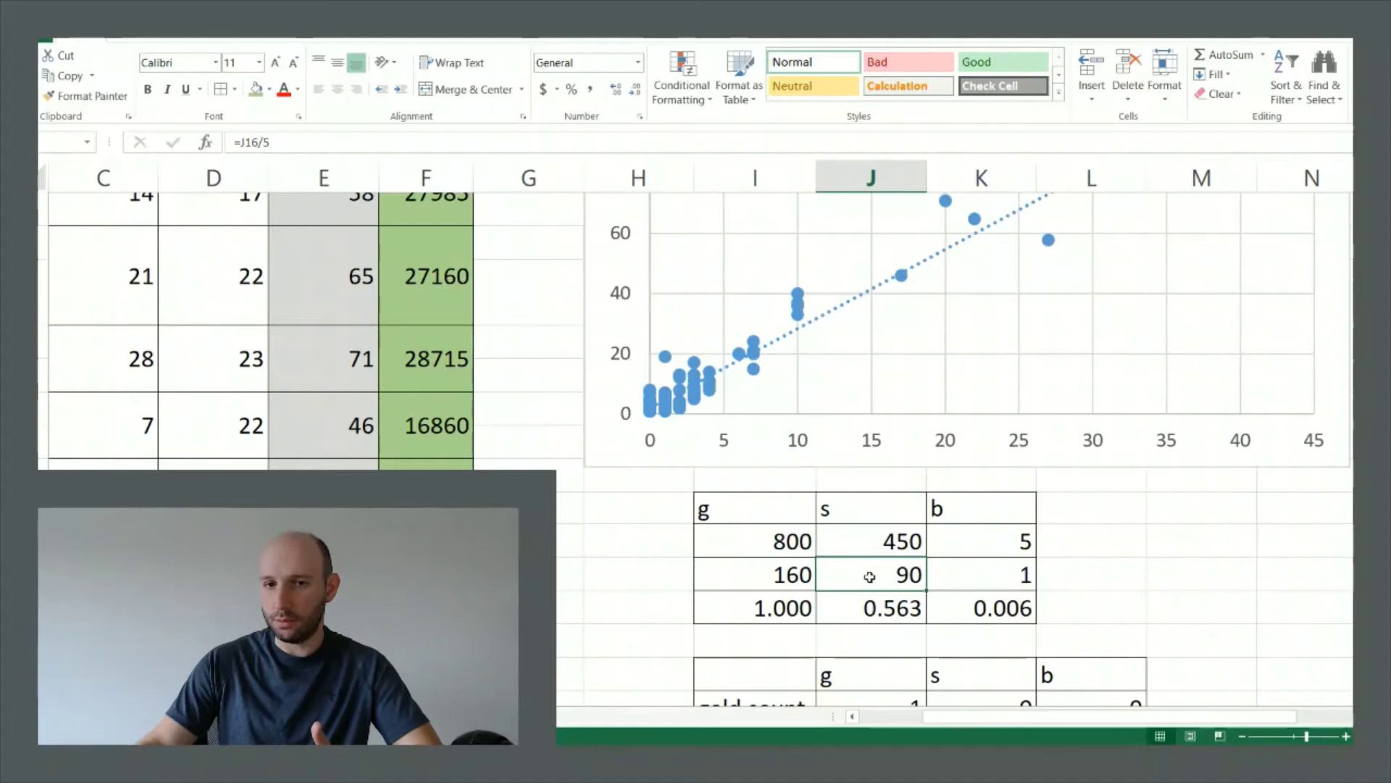
left_click(990, 579)
left_click(736, 576)
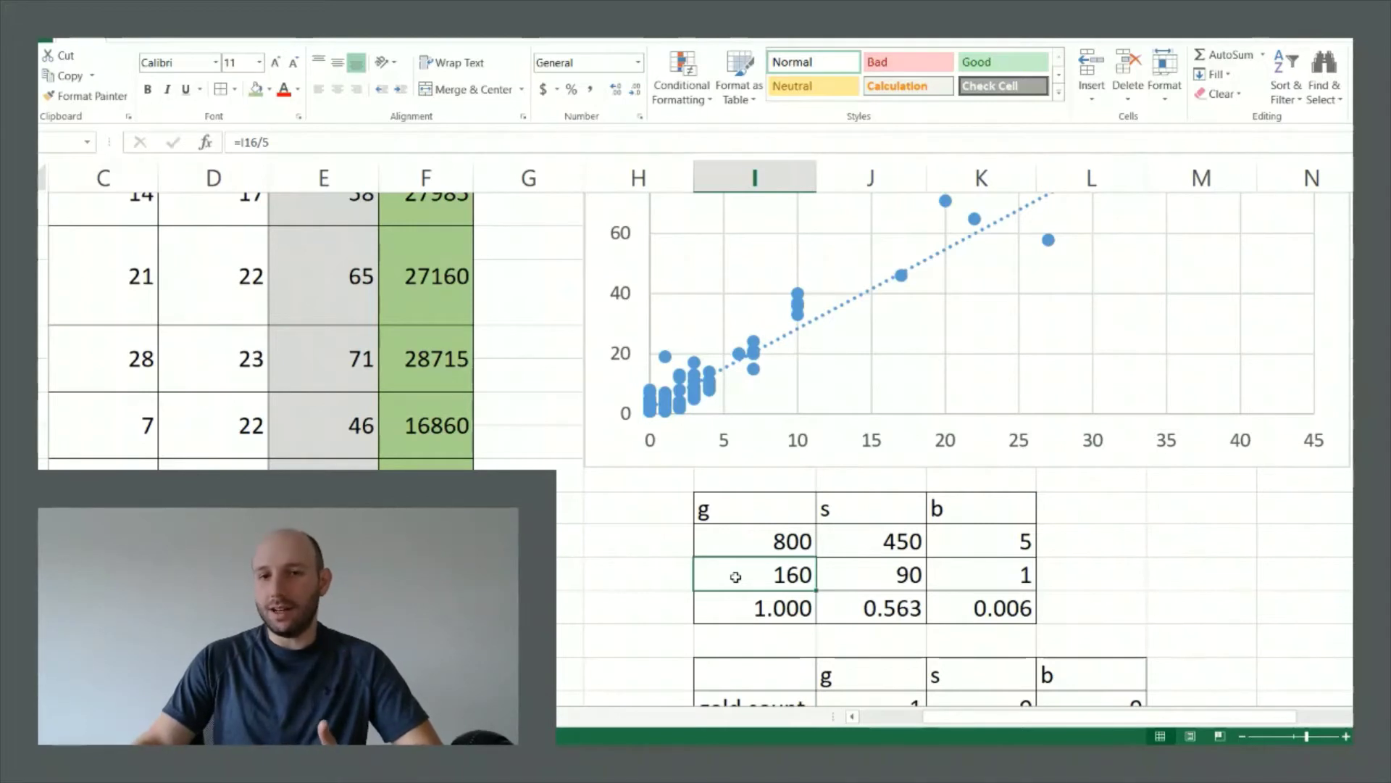
left_click(869, 572)
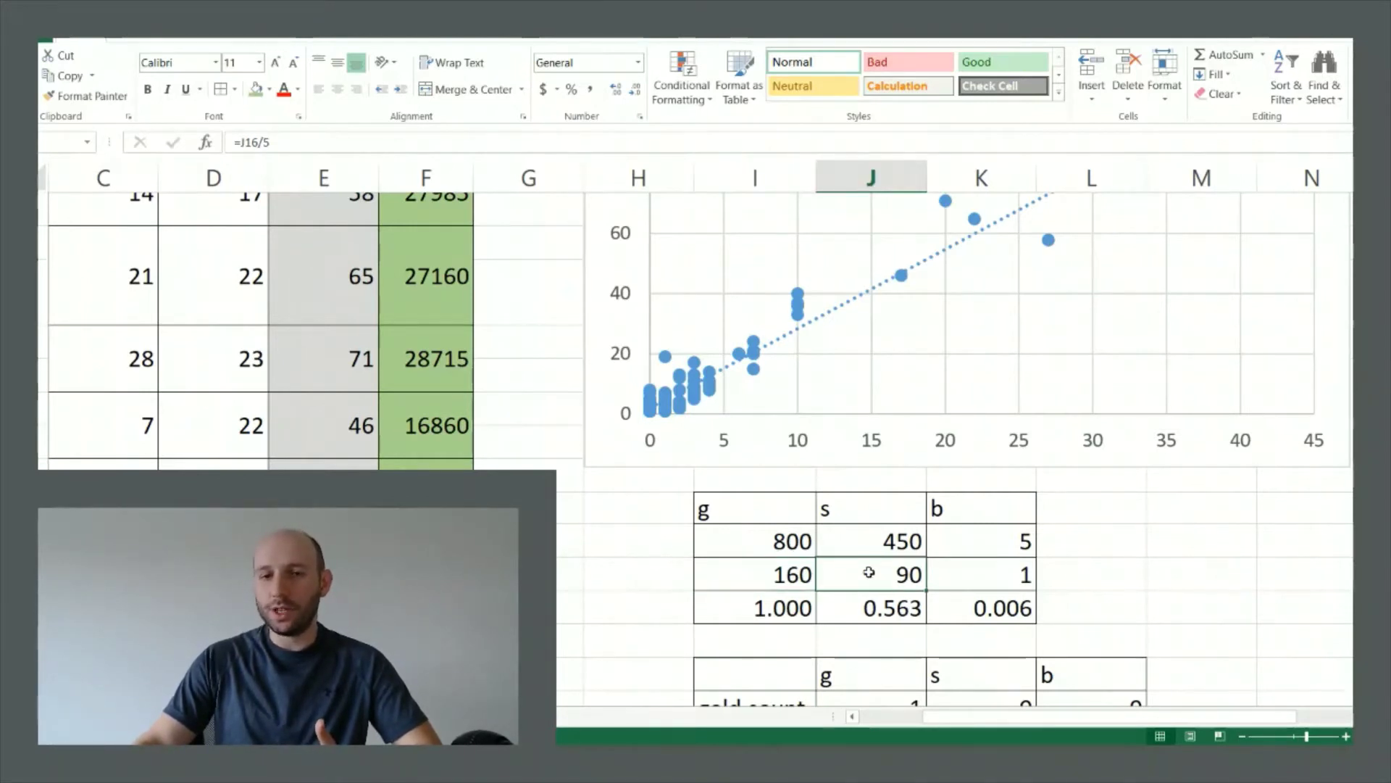
left_click(978, 567)
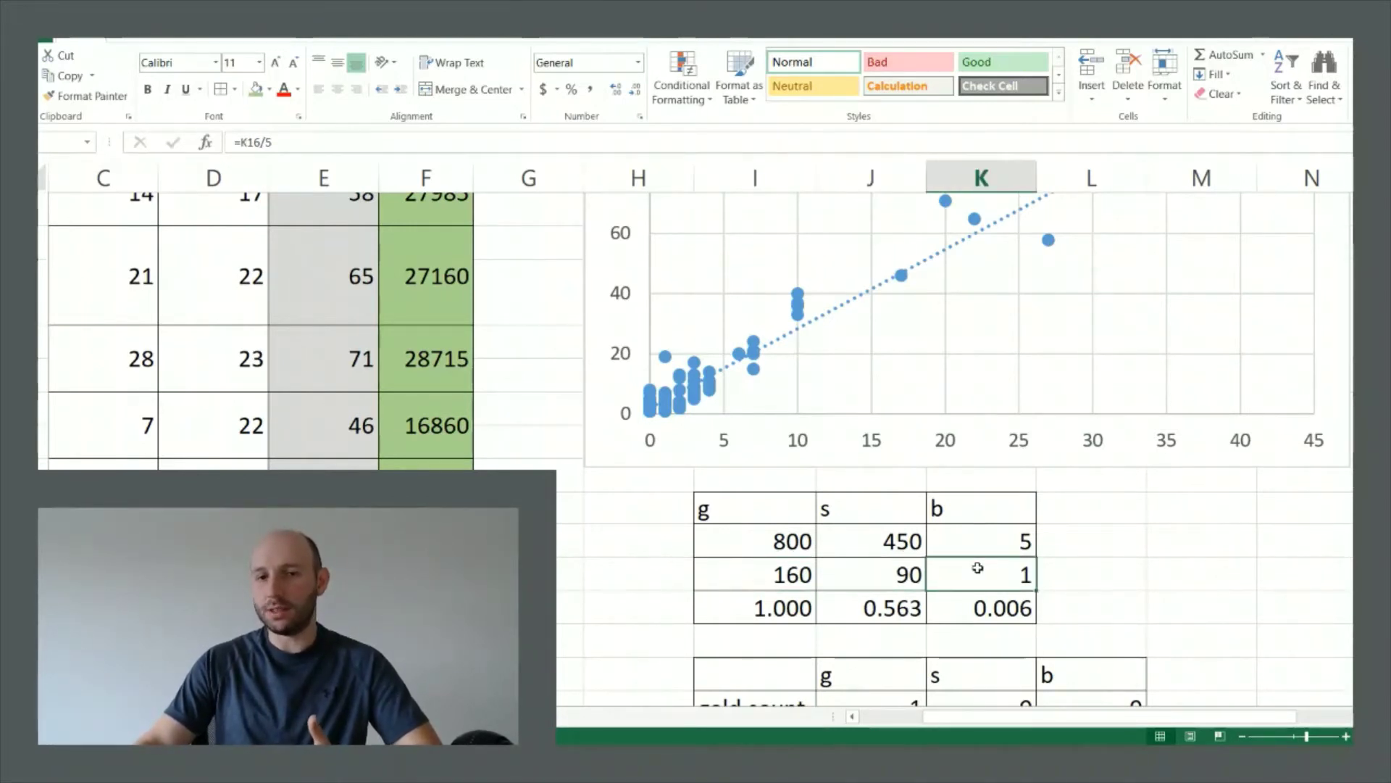
left_click(858, 570)
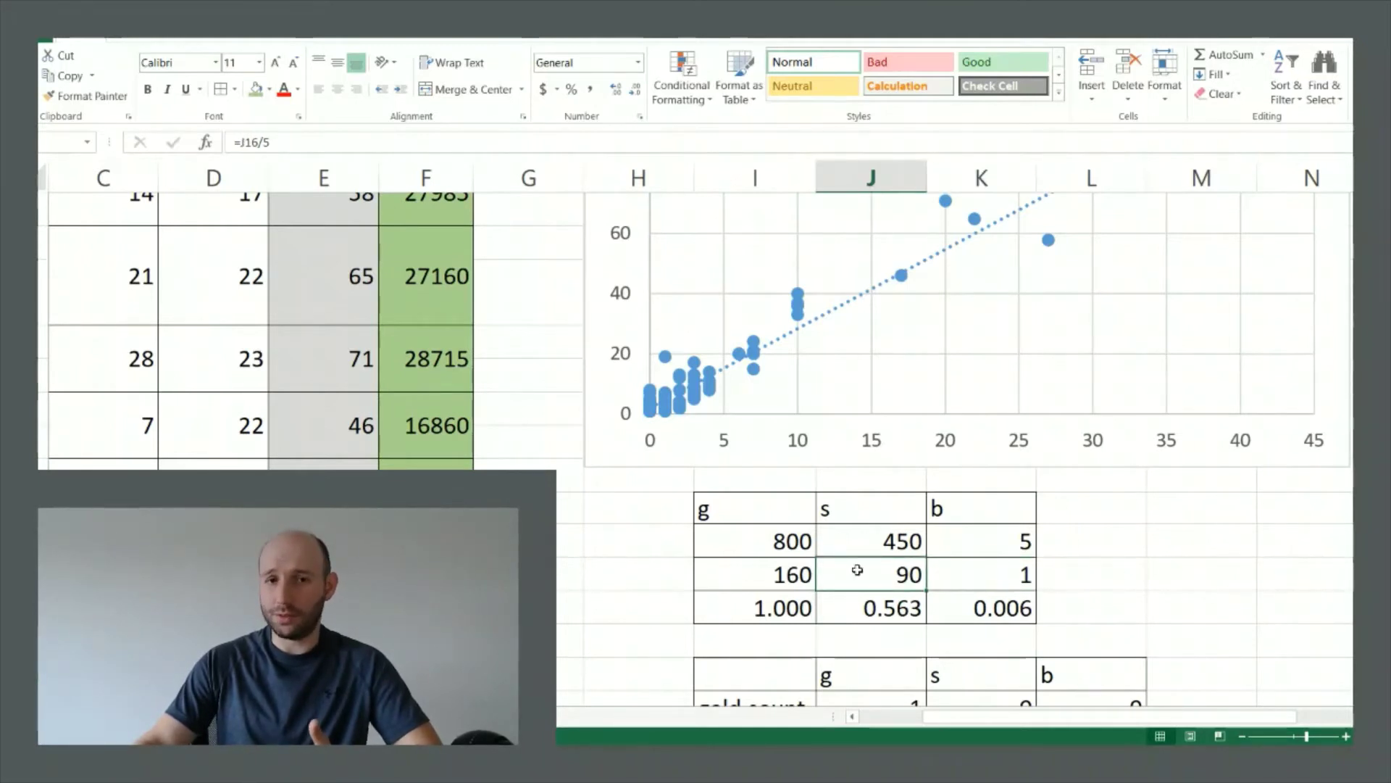
left_click(759, 574)
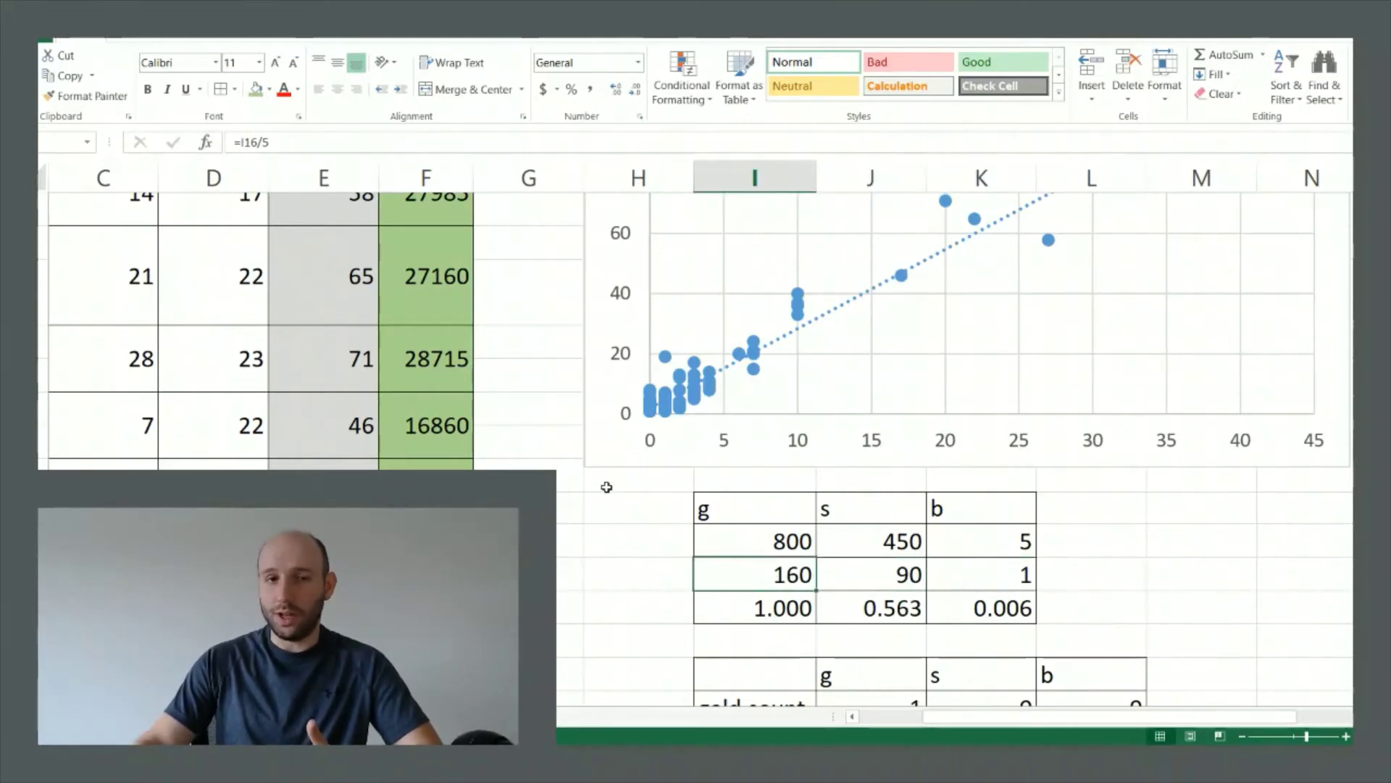
- Review the bronze and gold counts of the leading countries in columns D and B of the medal table
scroll(601, 464, "up", 1)
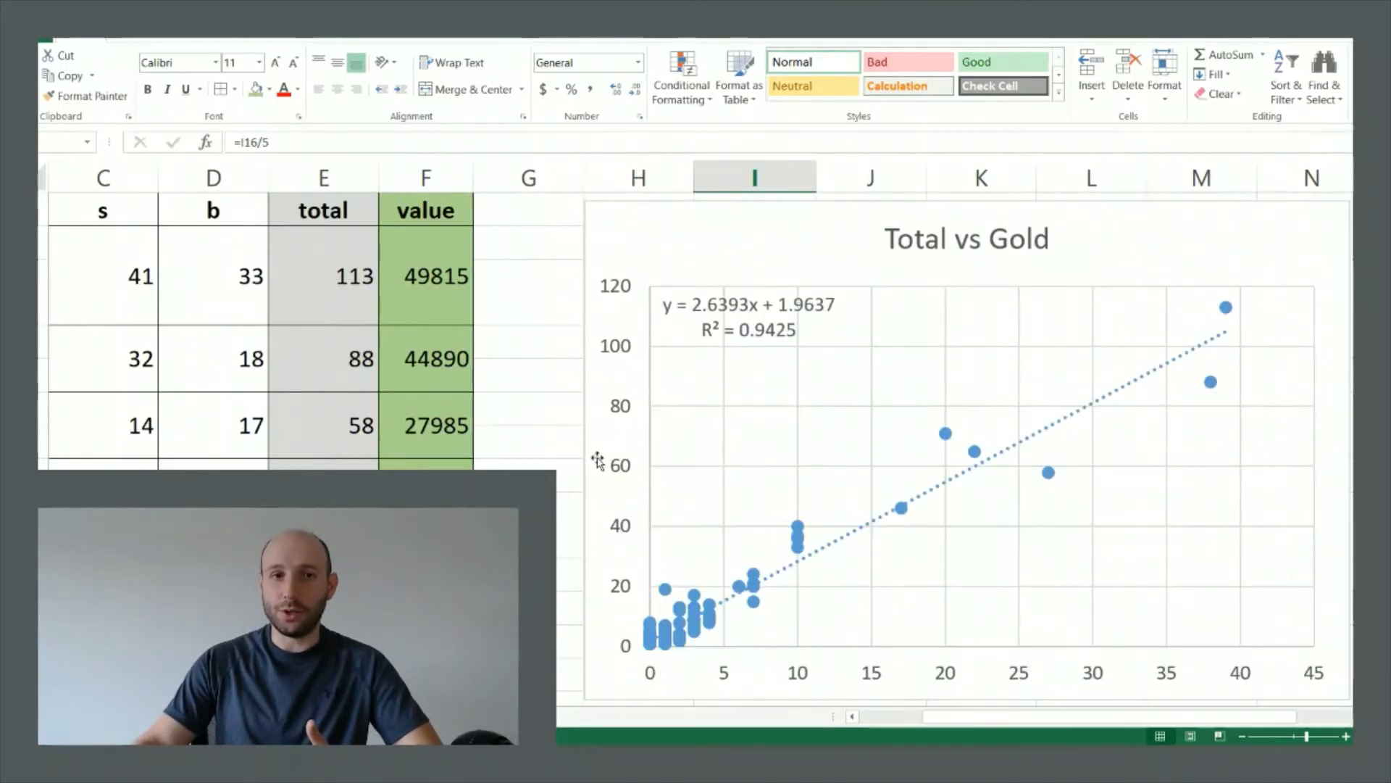
left_click(224, 300)
left_click_drag(1018, 718, 915, 727)
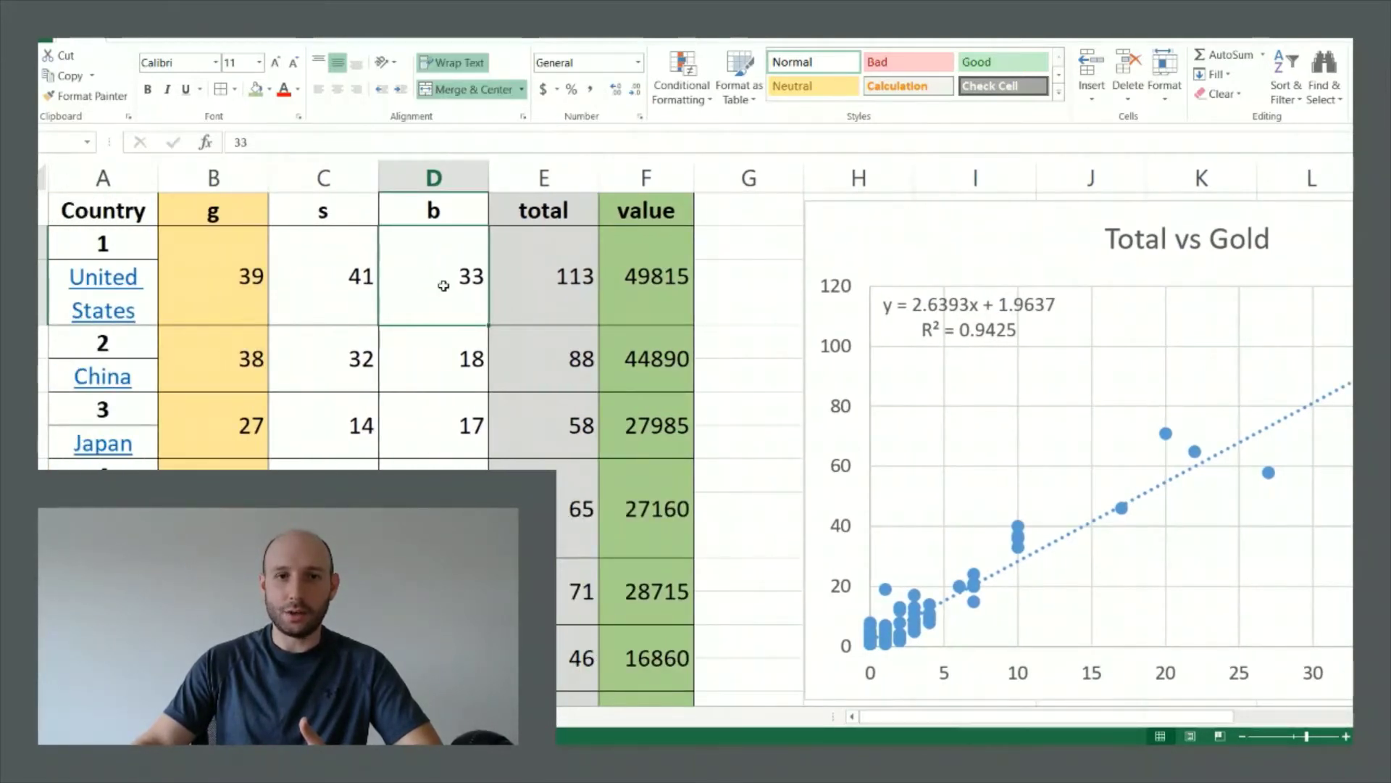
left_click_drag(419, 304, 424, 464)
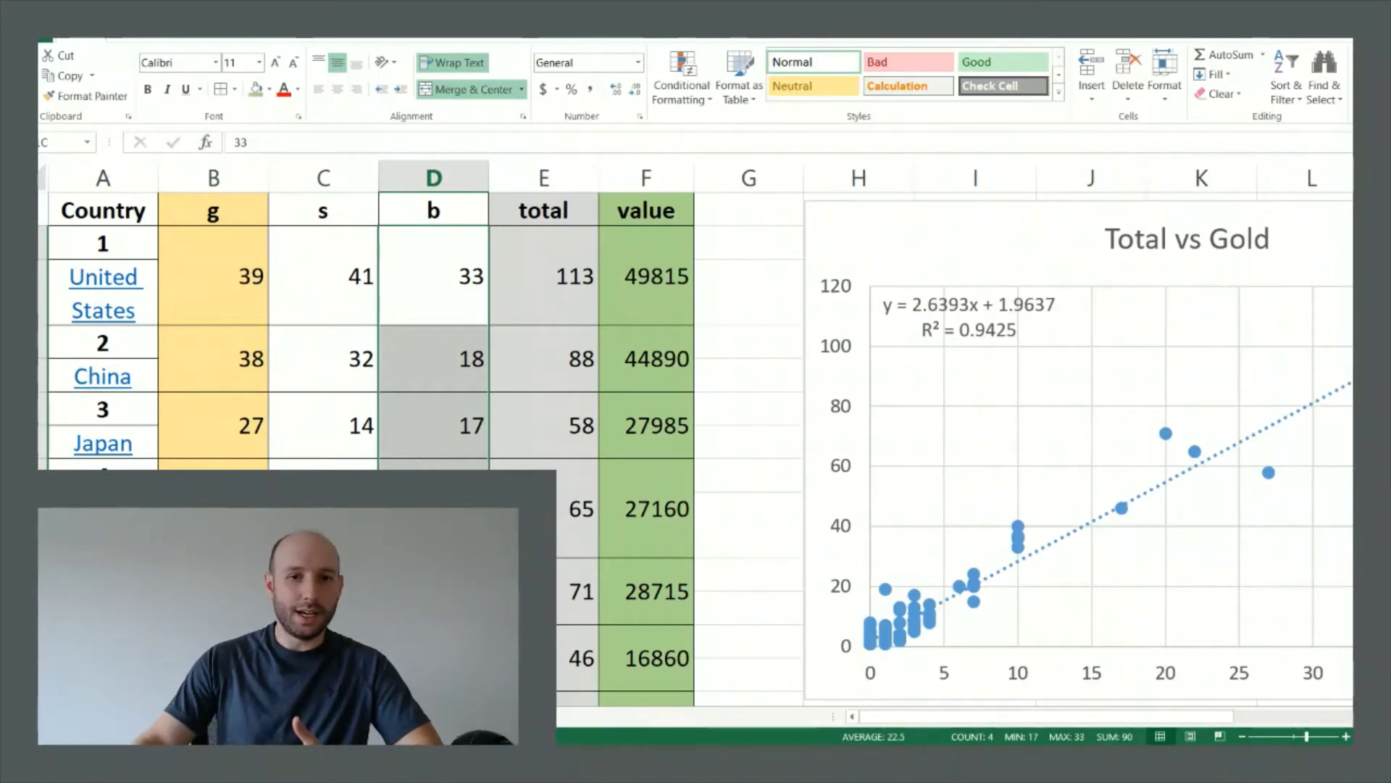
left_click_drag(424, 508, 428, 591)
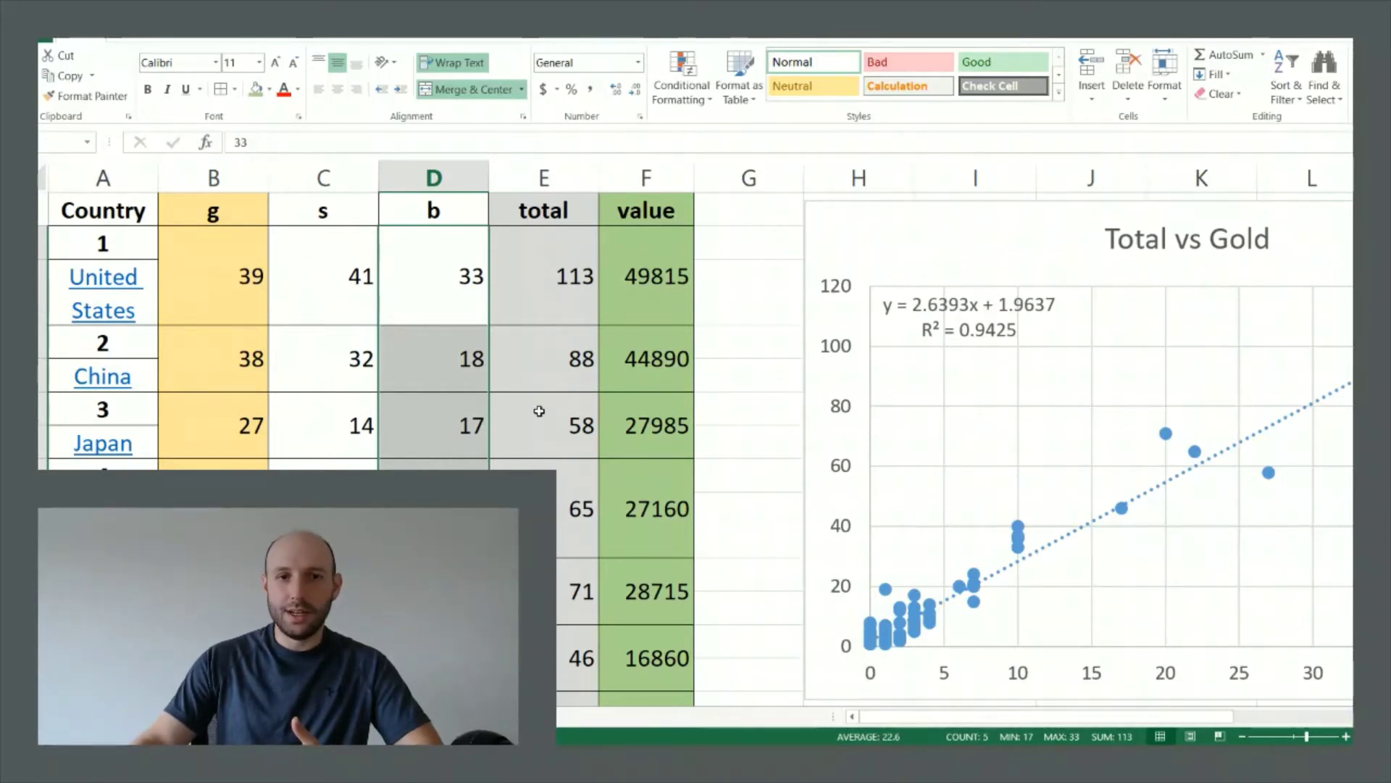
left_click(466, 353)
left_click_drag(212, 269, 230, 417)
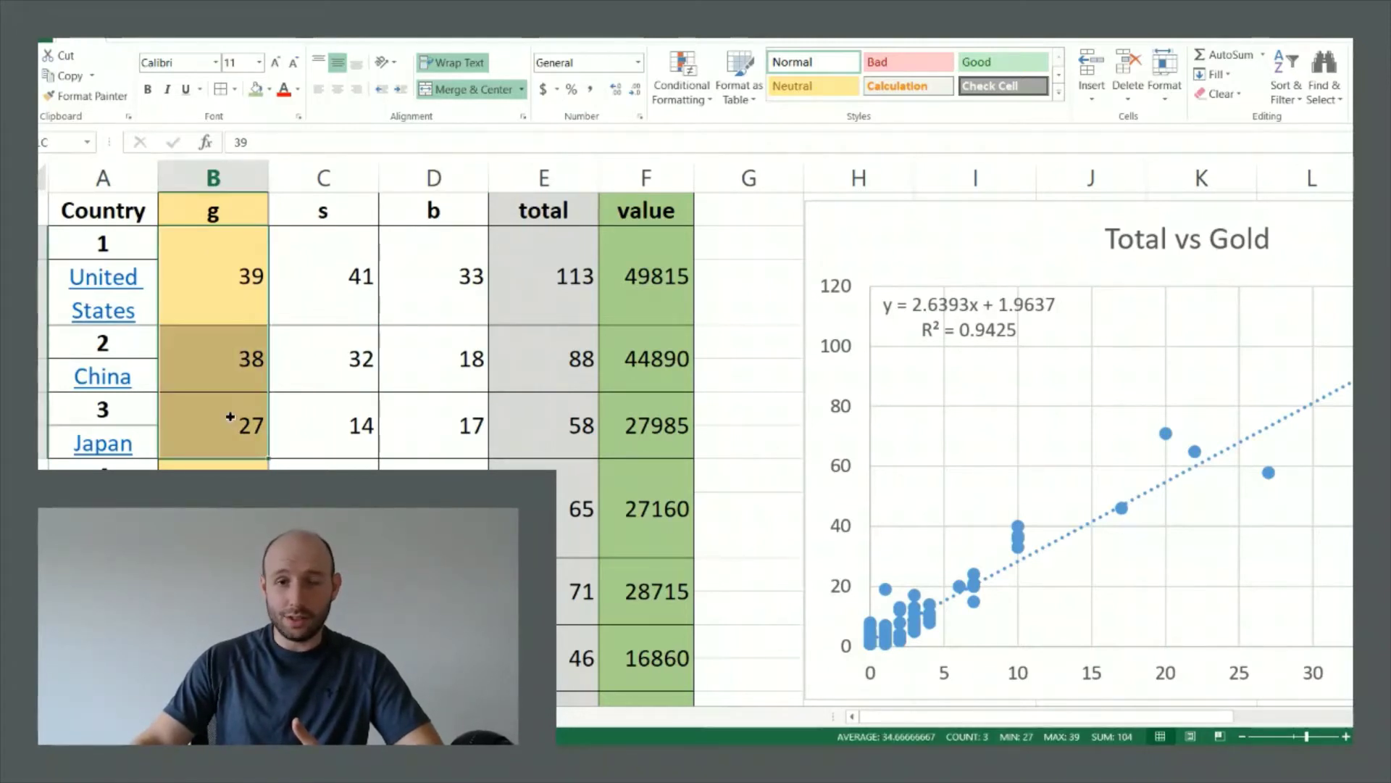
left_click(796, 410)
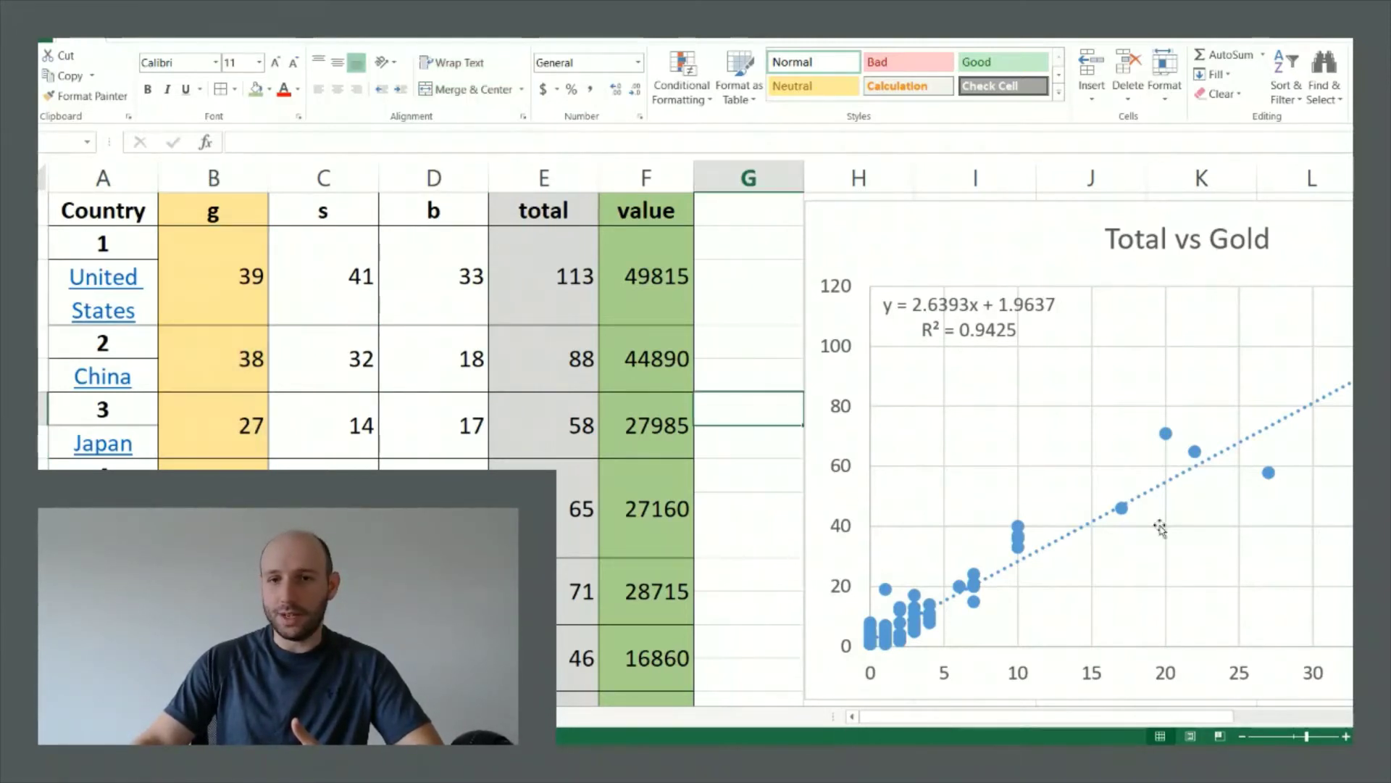
- Review the medal weighting tables below the chart and compare the g, s and b ratios in row 17 again
scroll(696, 362, "right", 2)
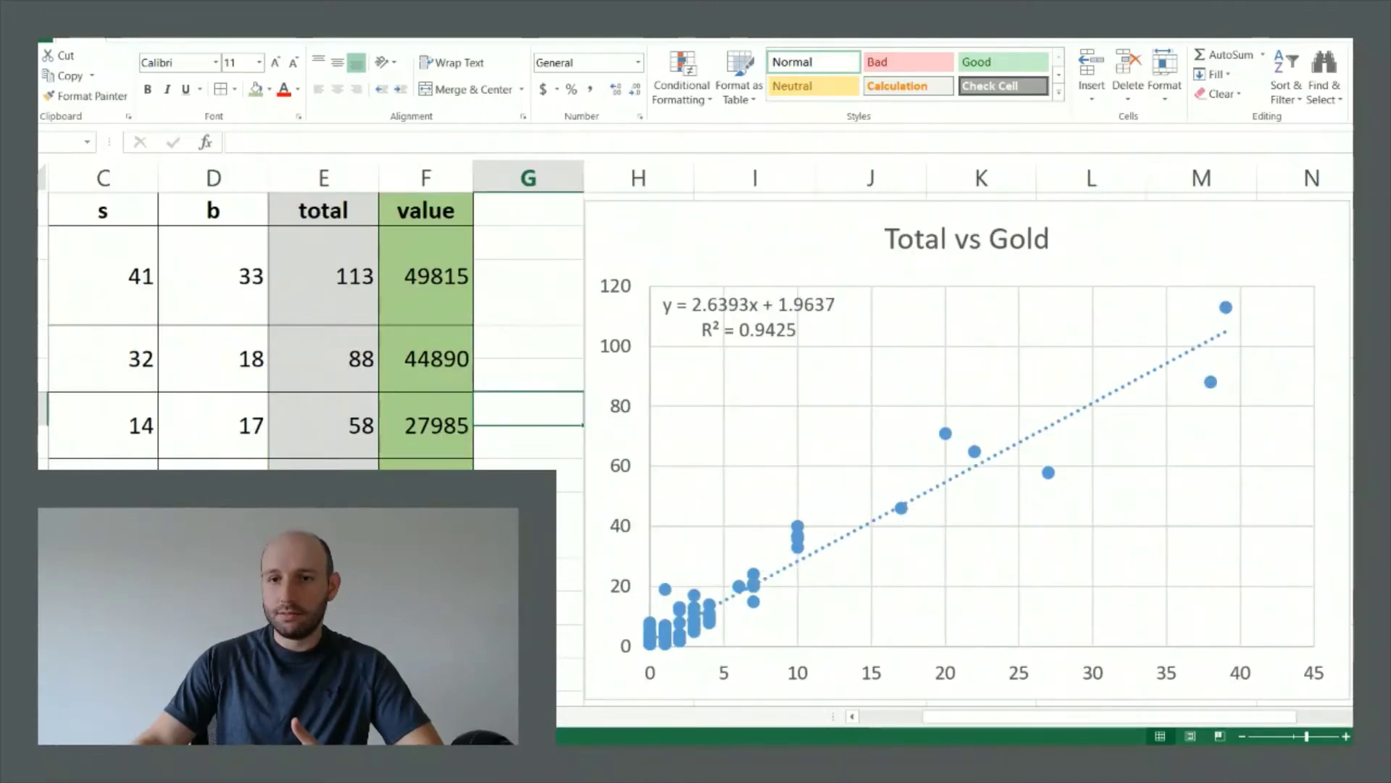
scroll(695, 362, "down", 1)
scroll(1174, 559, "down", 2)
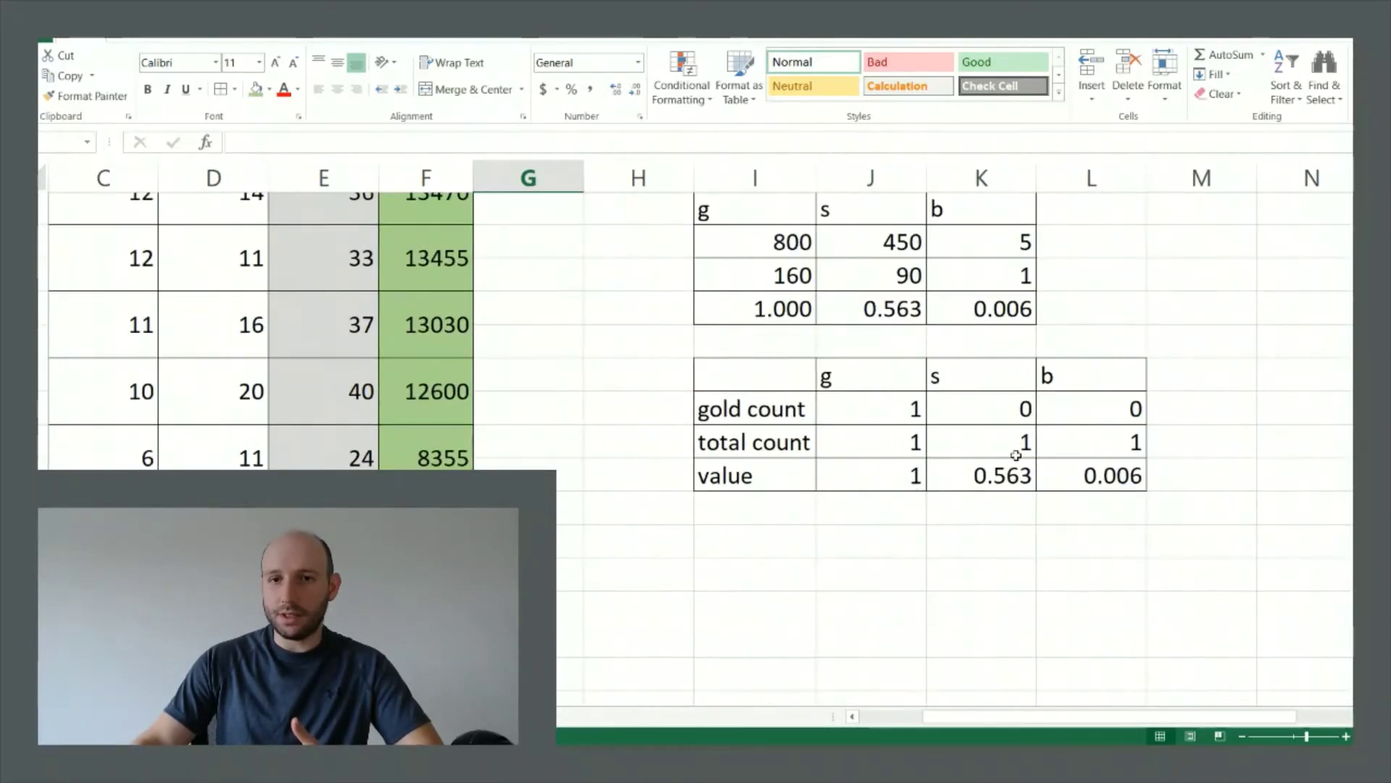
scroll(1017, 457, "up", 2)
scroll(977, 540, "down", 2)
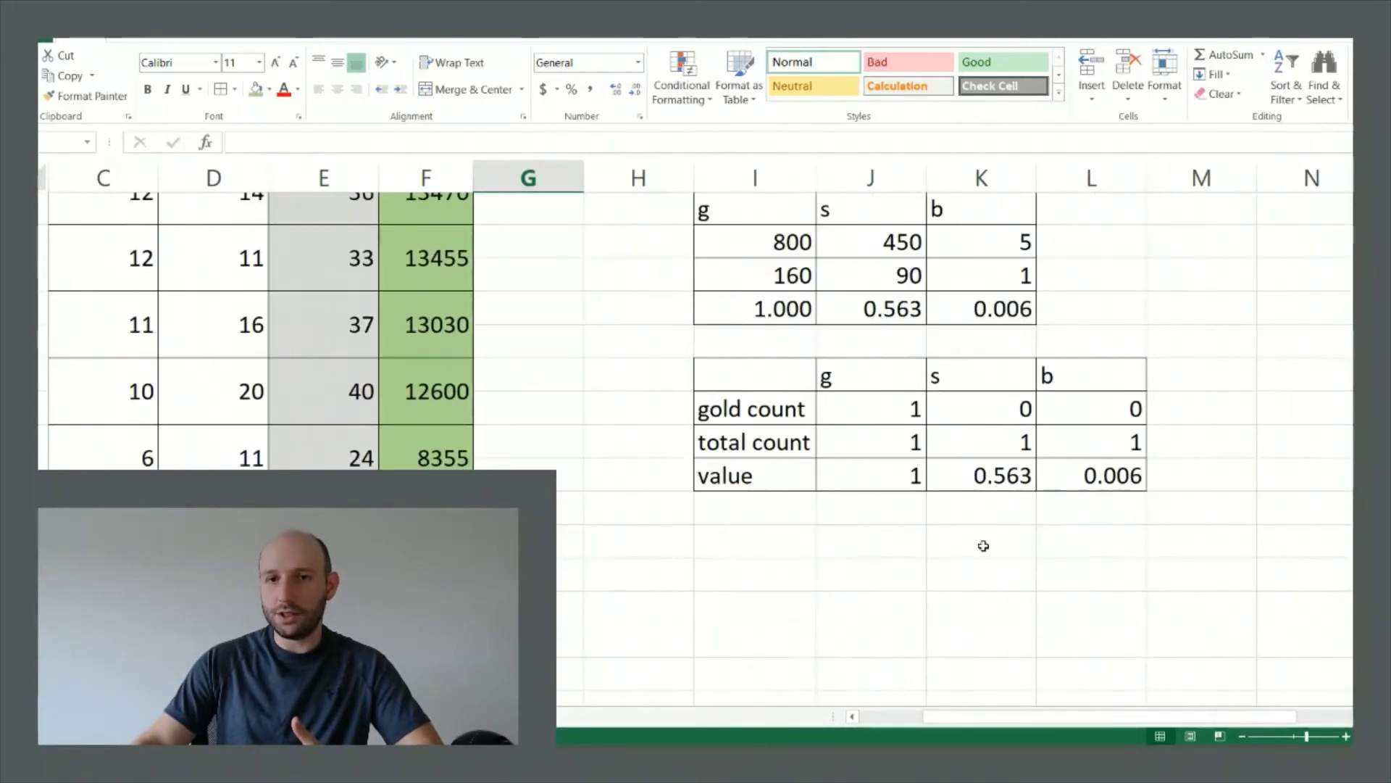
left_click(987, 285)
scroll(984, 254, "up", 1)
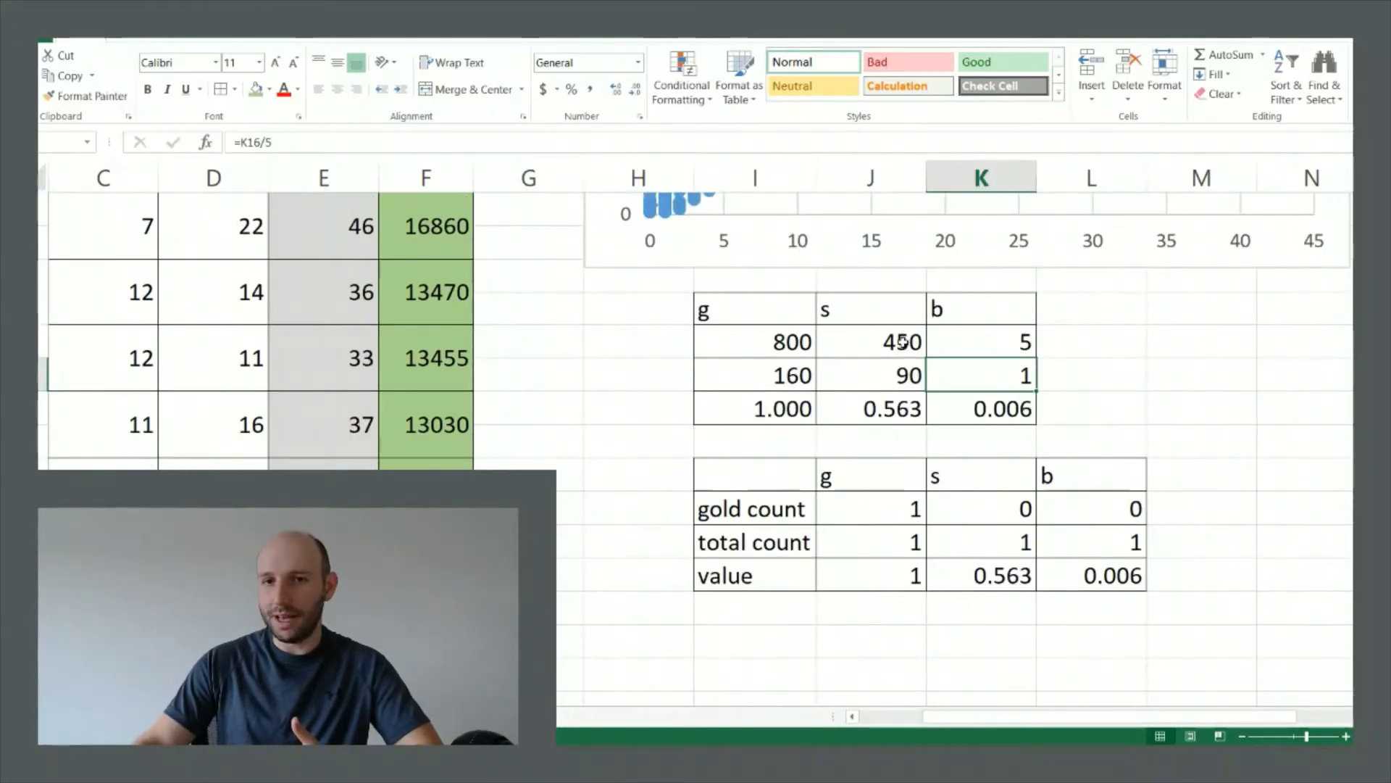
left_click_drag(968, 371, 863, 368)
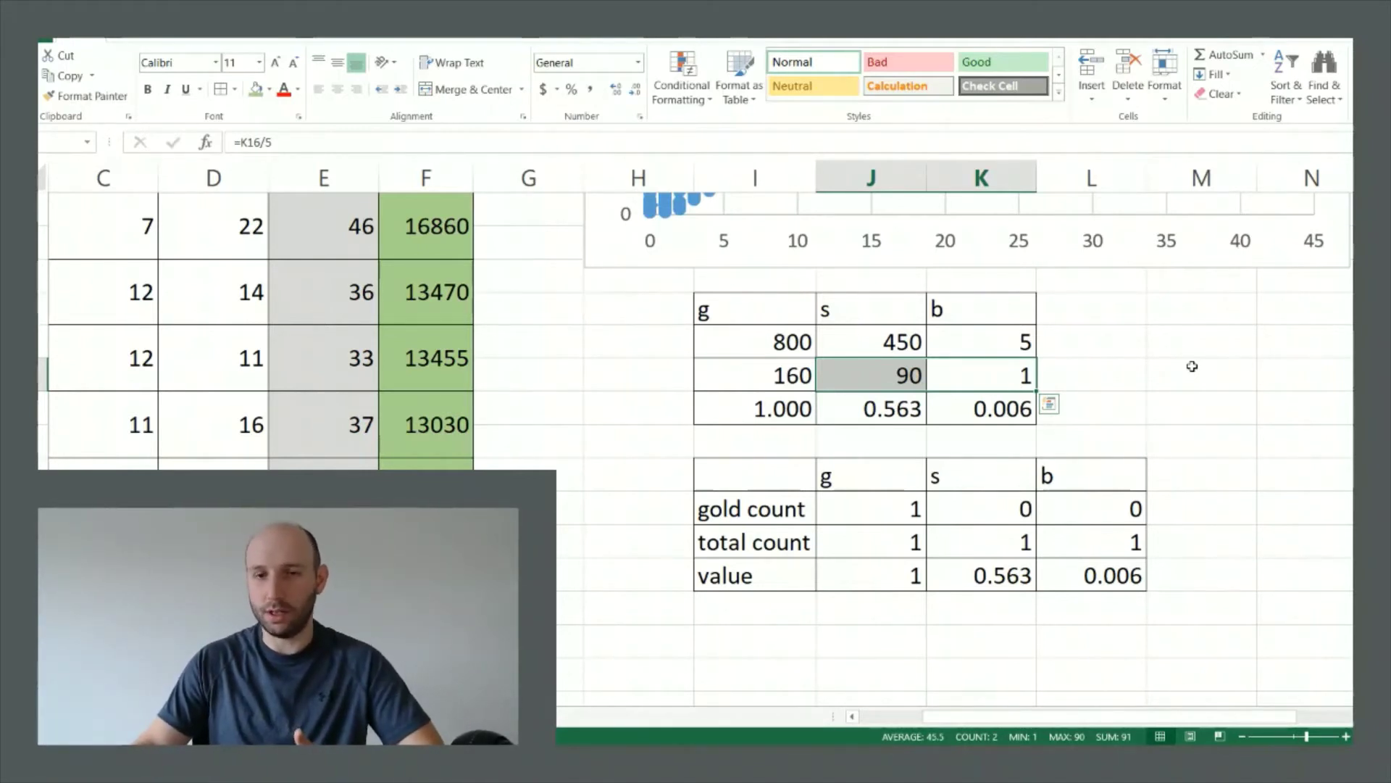
left_click(854, 370)
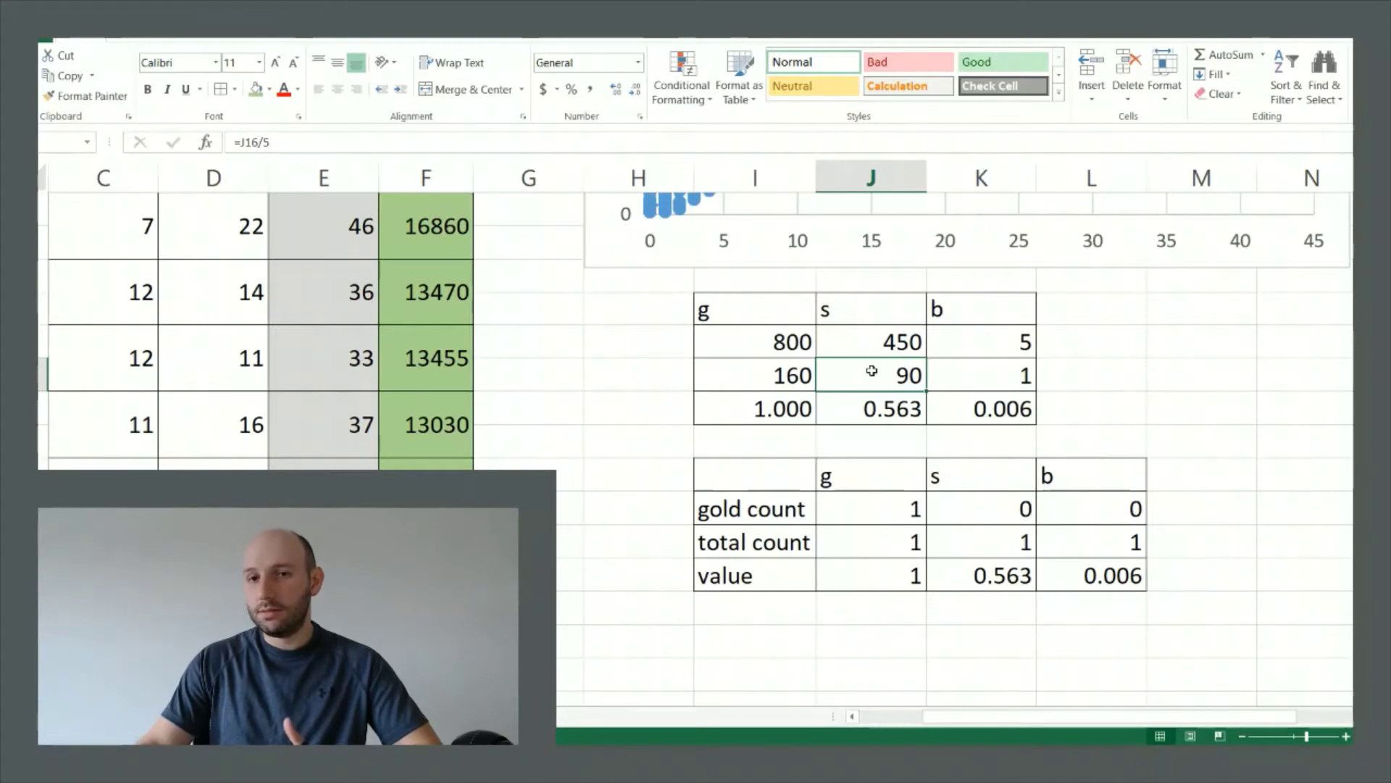
left_click(975, 373)
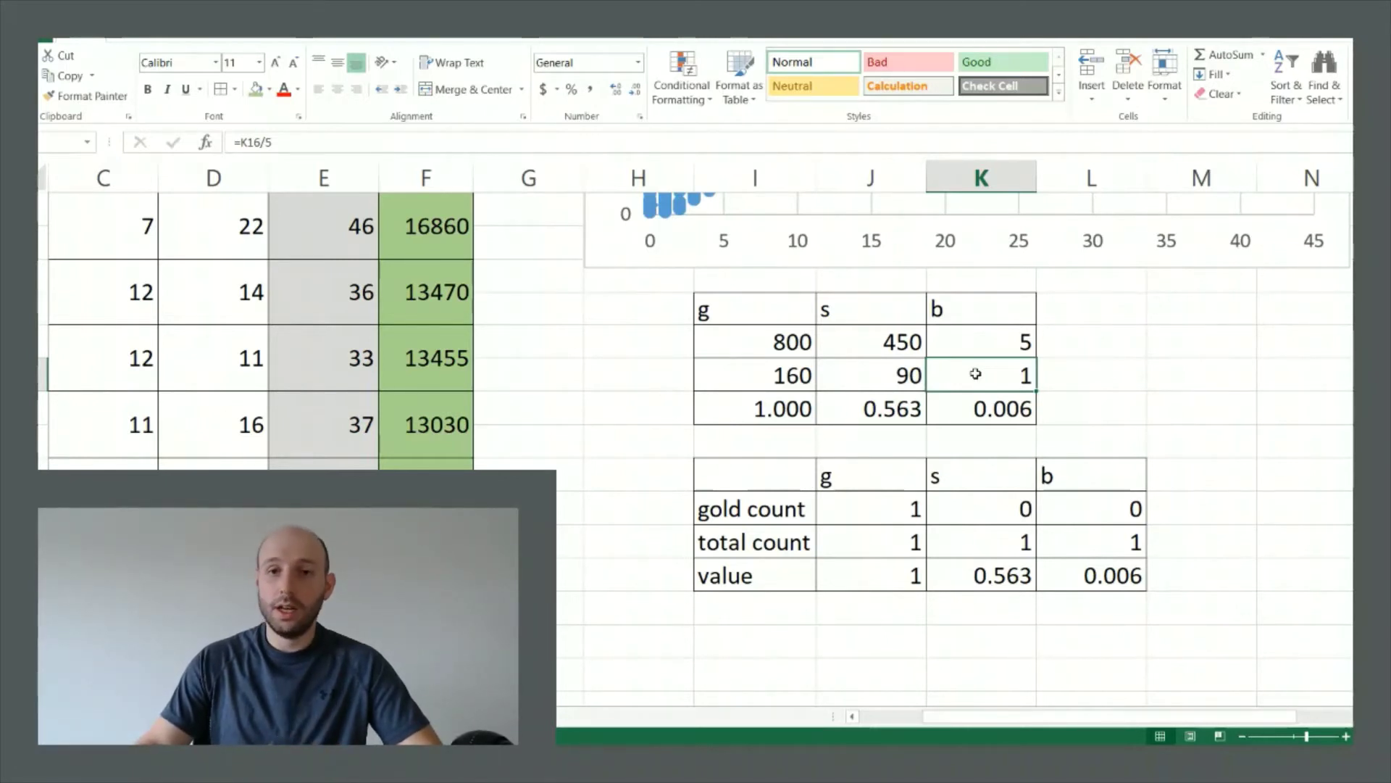
left_click(871, 373)
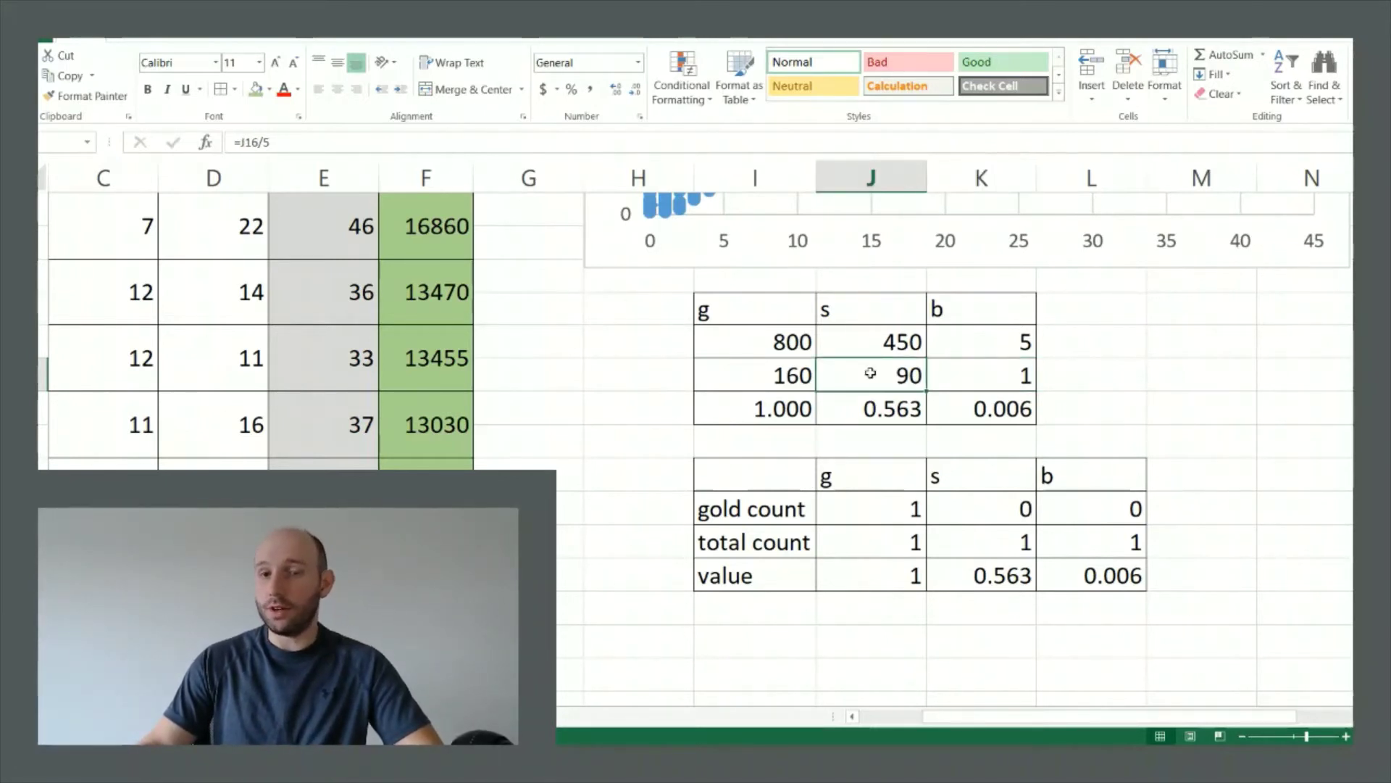
left_click(767, 372)
left_click(846, 376)
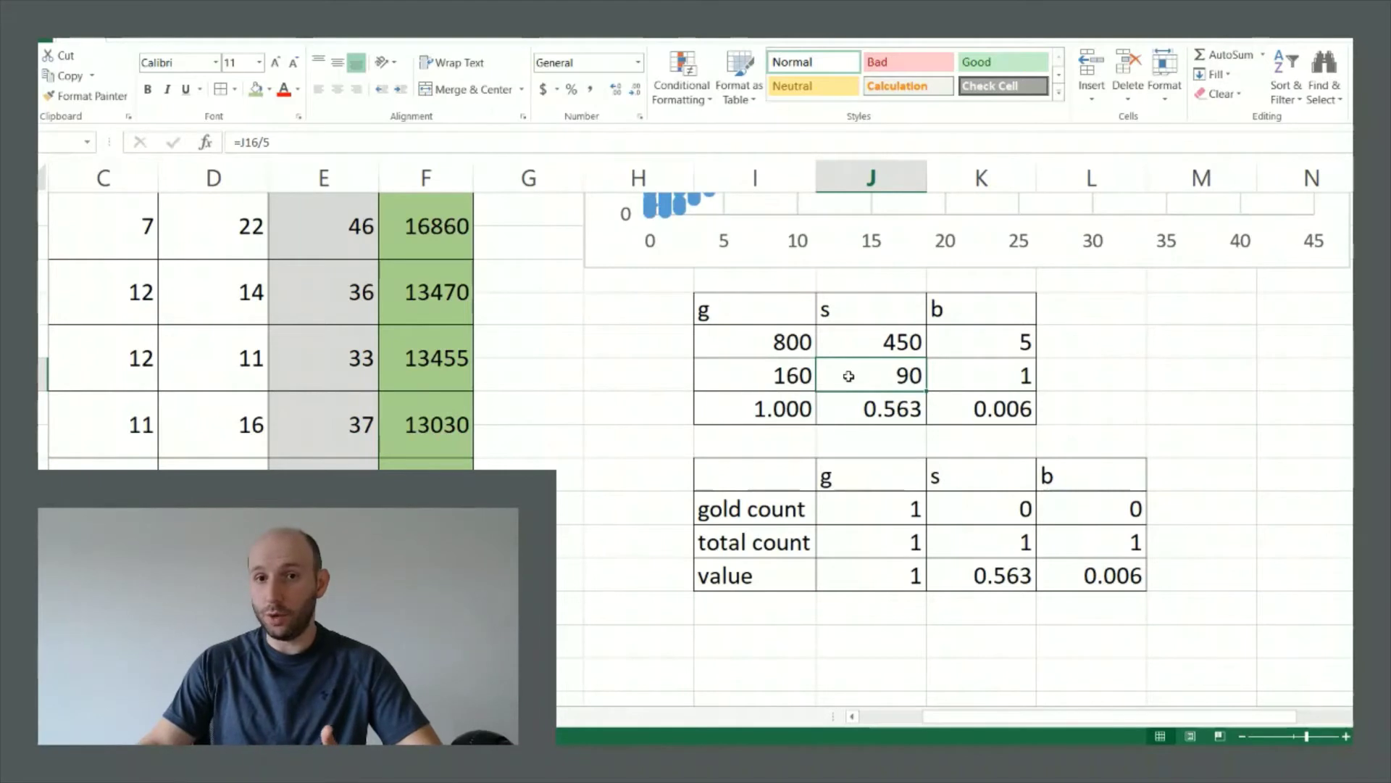
left_click(730, 378)
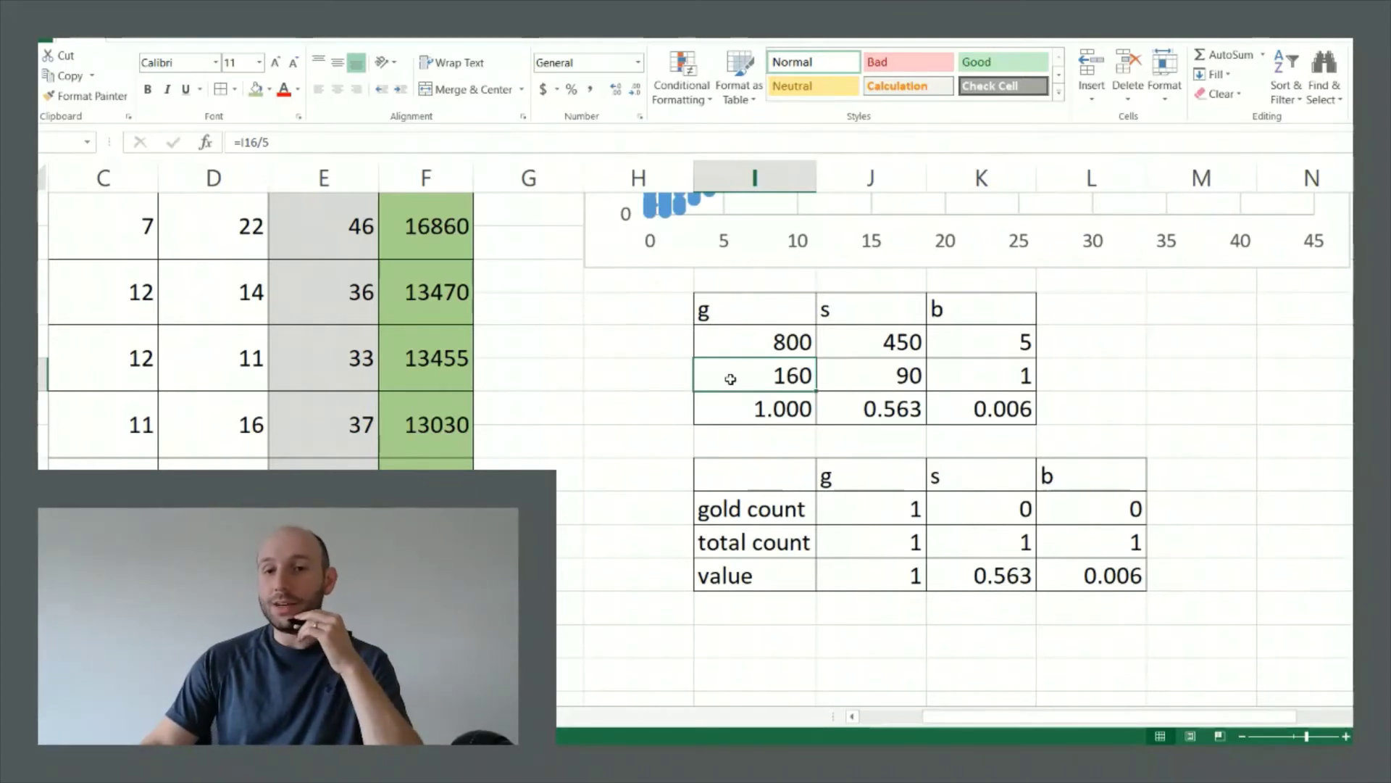
- Review the gold count row and its g, s and b weights in the lower medal weighting table
scroll(777, 462, "down", 1)
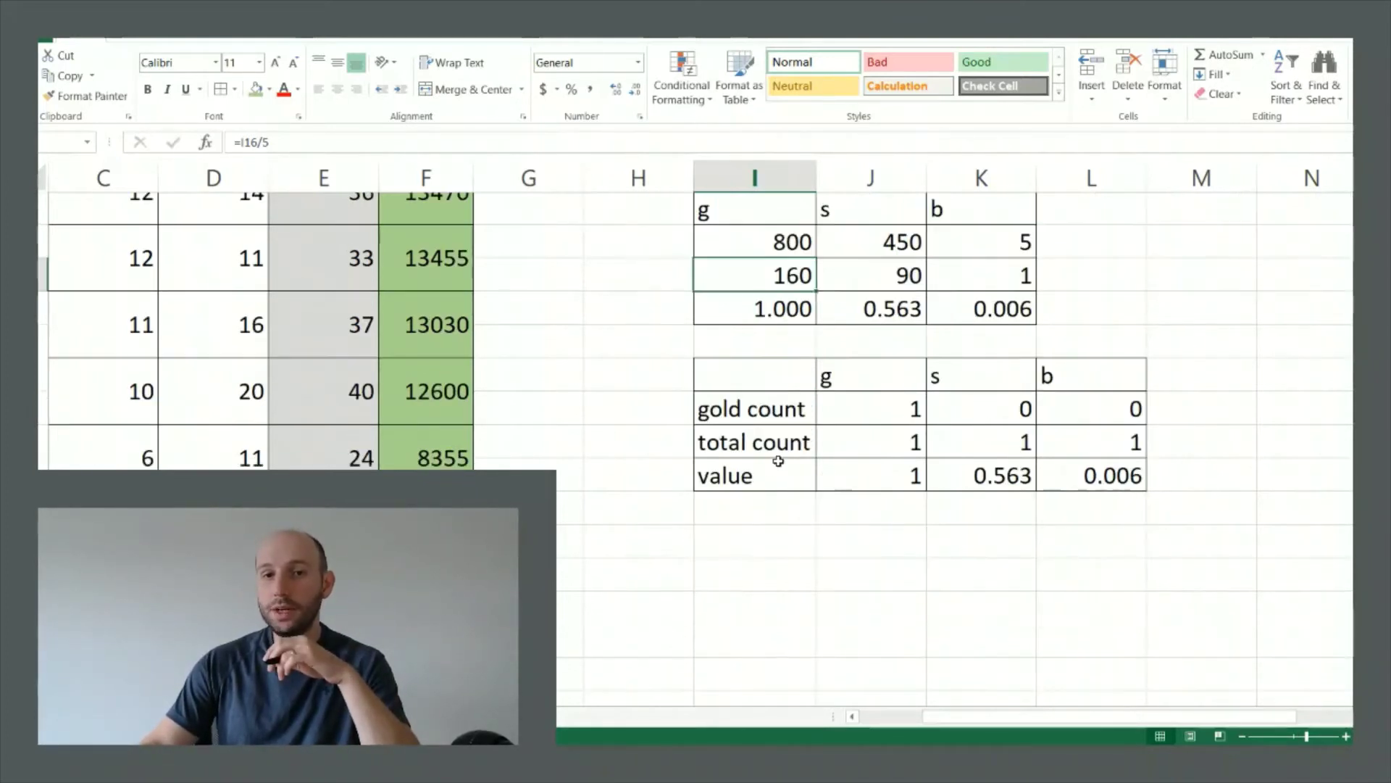
left_click_drag(758, 376, 1089, 428)
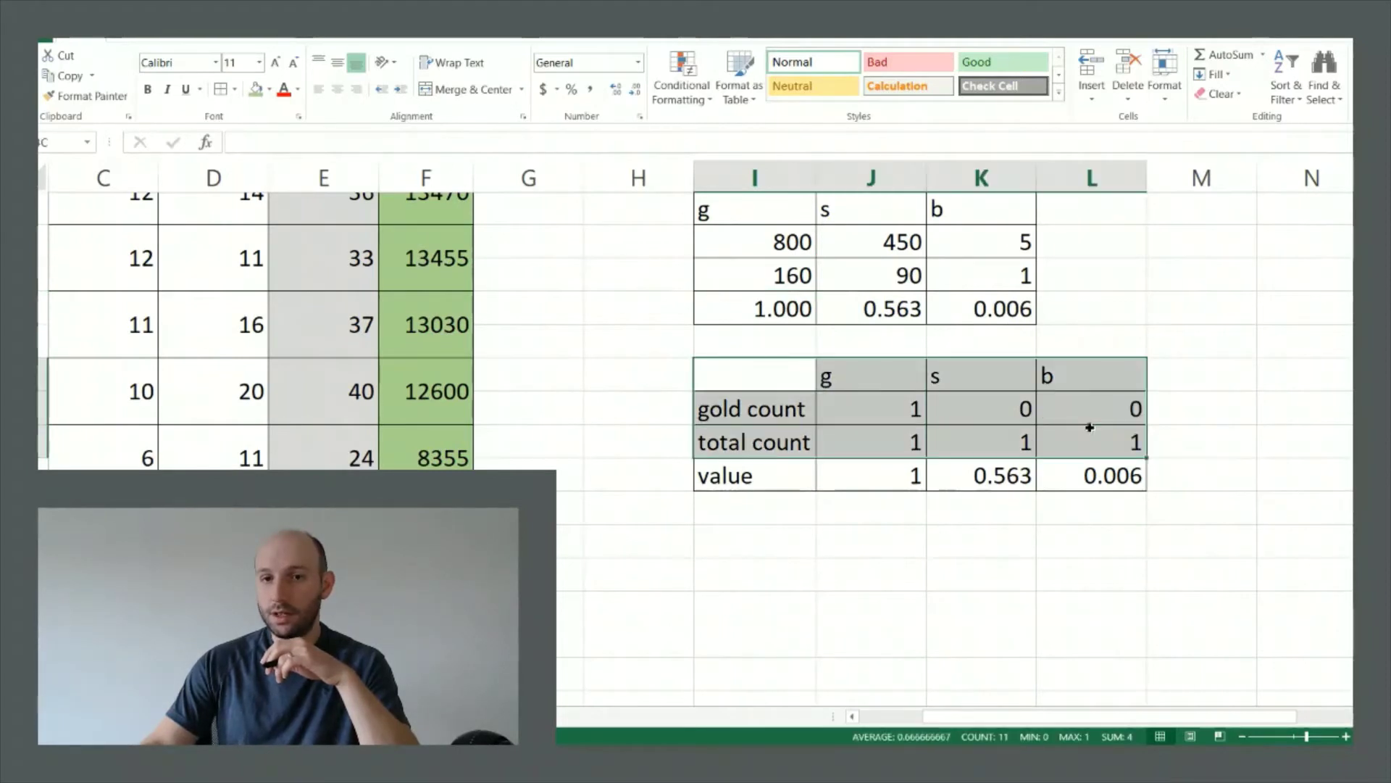
left_click(879, 407)
left_click(793, 377)
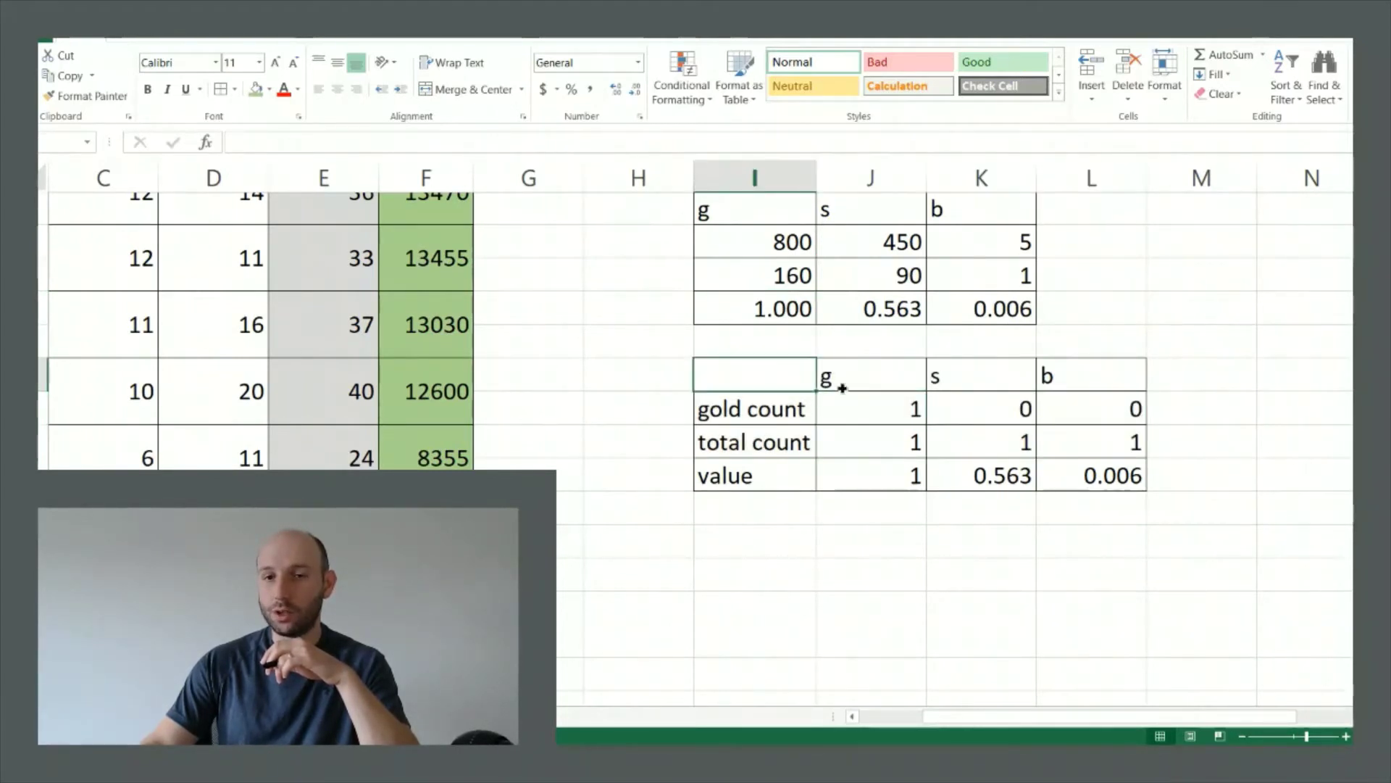
left_click_drag(842, 388, 1087, 417)
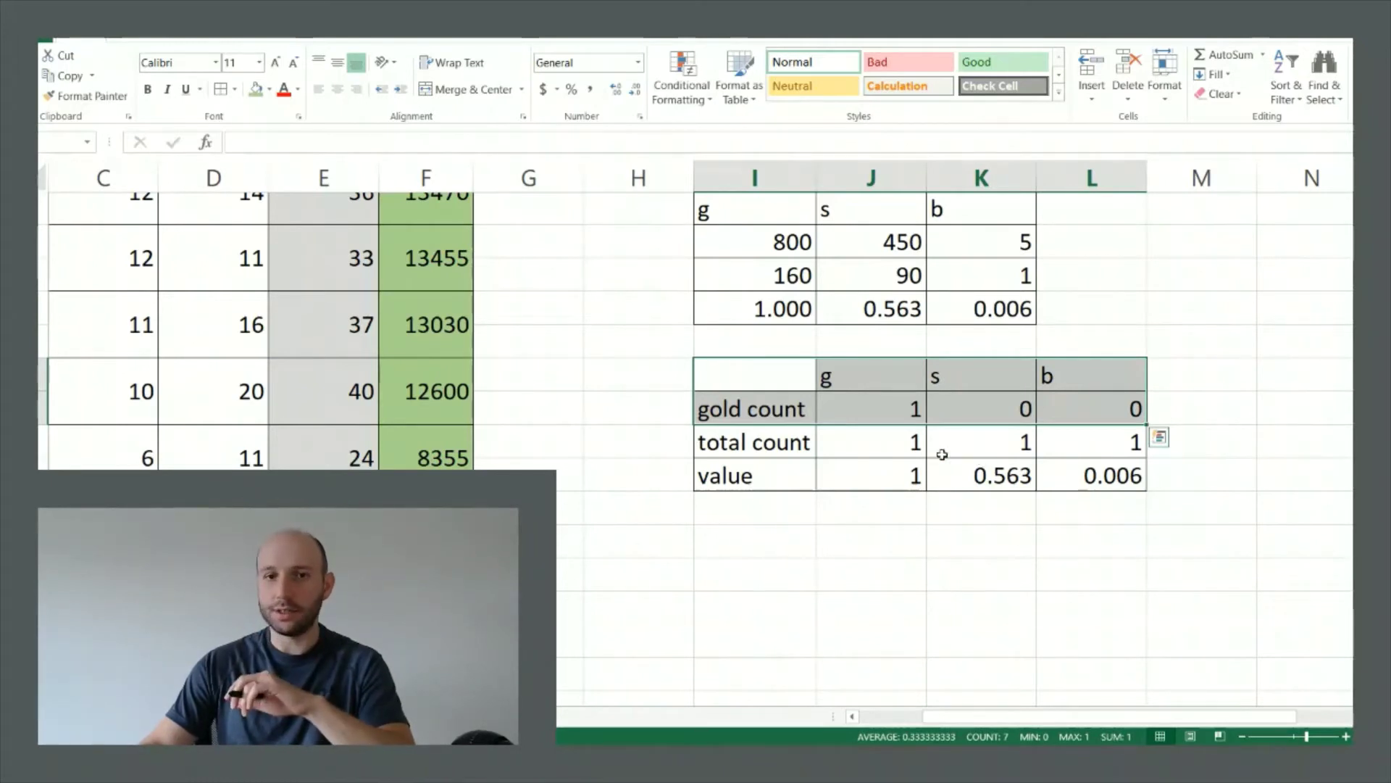
- Examine the total count row and its g, s and b weights in the lower weighting table
left_click_drag(804, 442, 1058, 447)
left_click(852, 444)
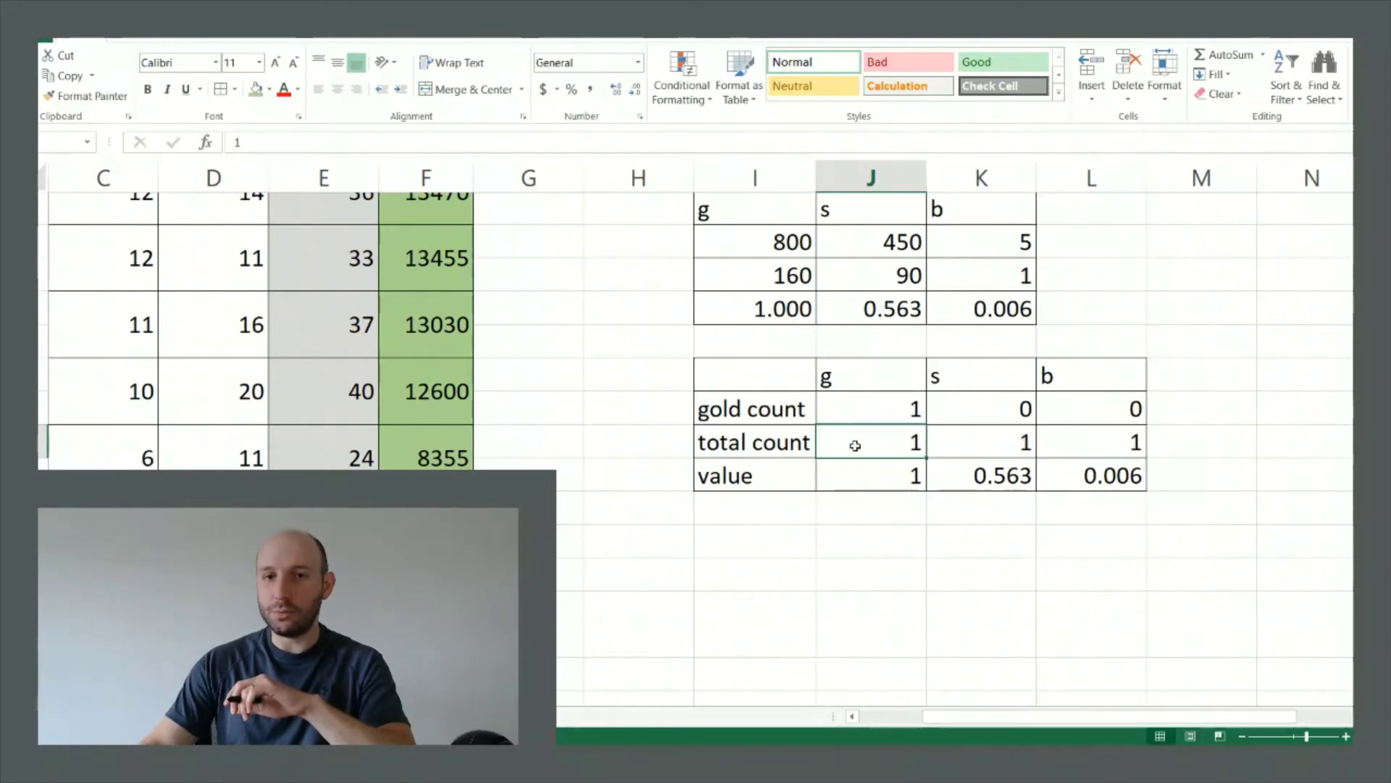
left_click(754, 375)
left_click_drag(761, 442, 1050, 431)
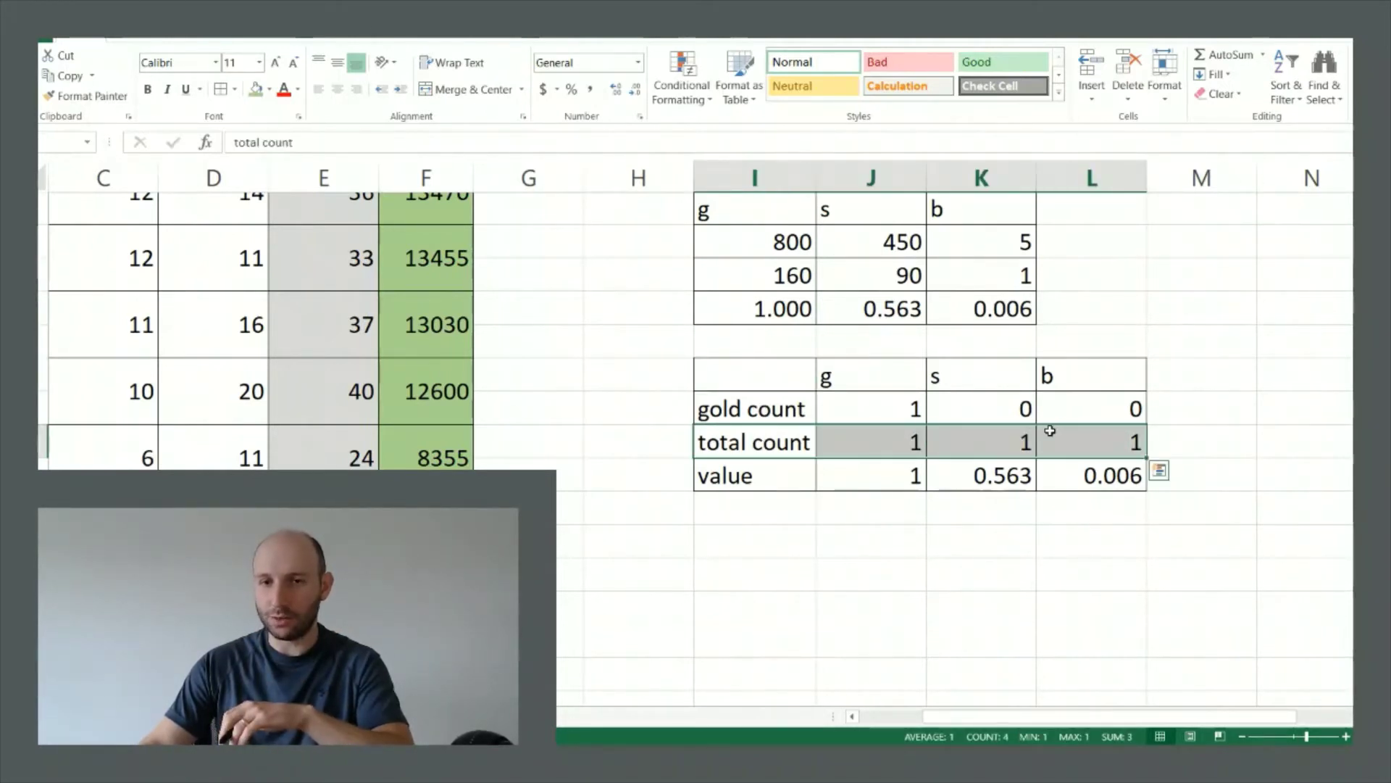
- Compare the divided-by-5 ratios in row 17 with the base g, s and b values in row 16
left_click(797, 279)
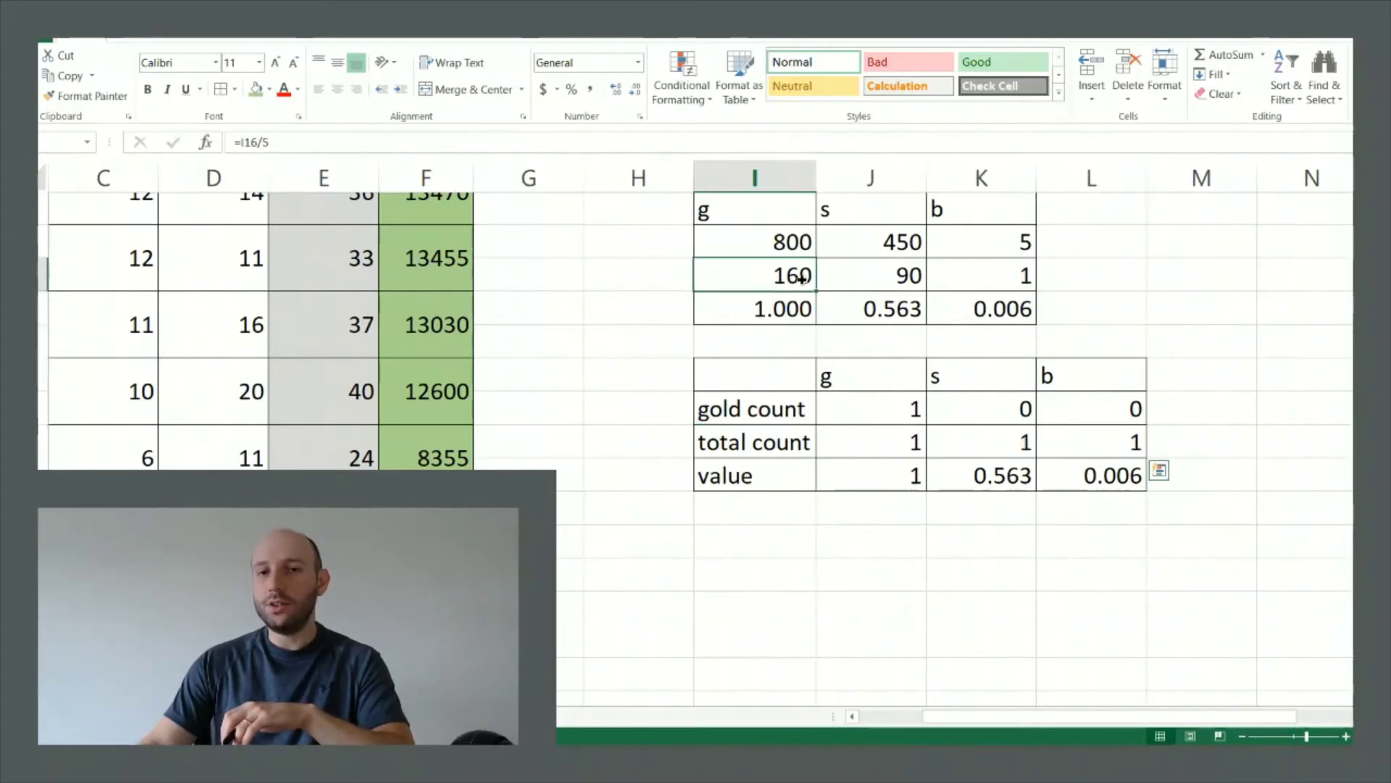
left_click_drag(801, 279, 1015, 282)
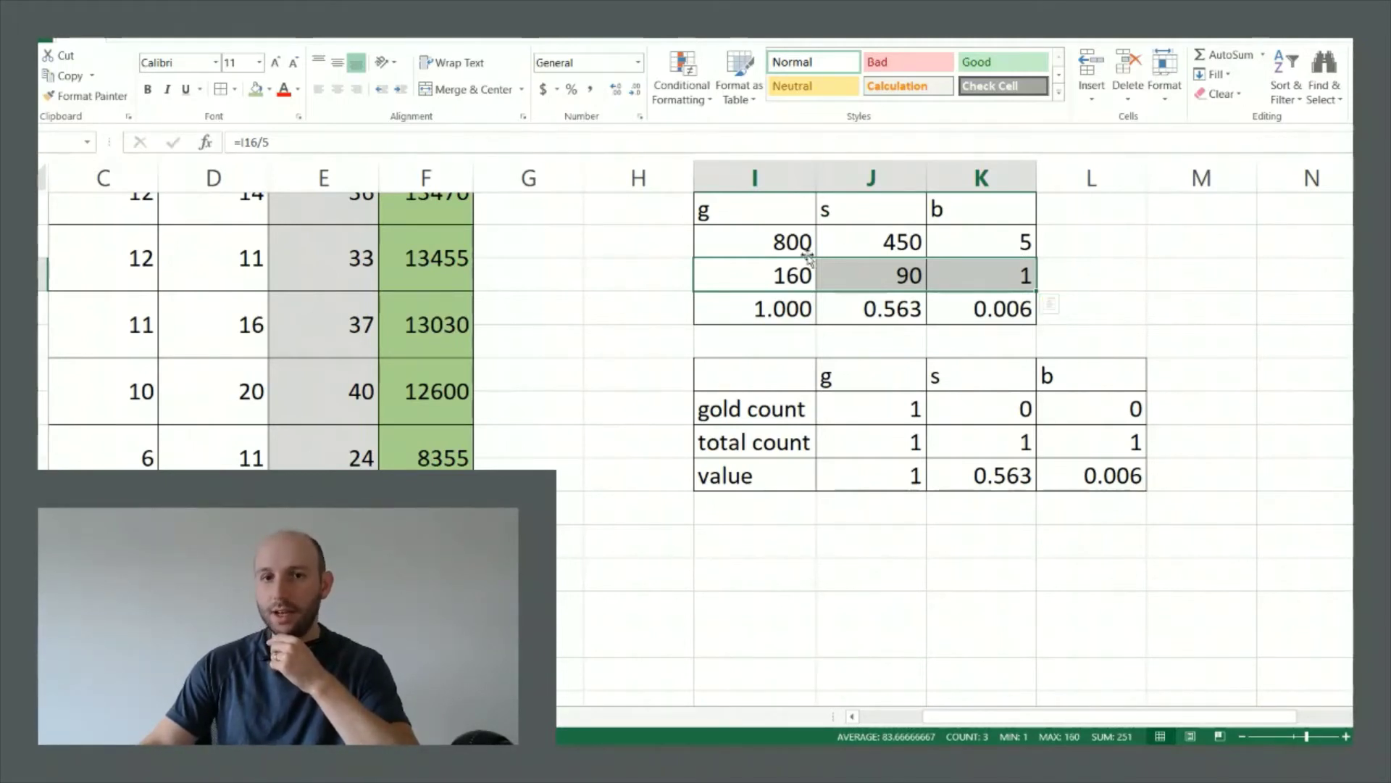
left_click_drag(764, 252, 992, 244)
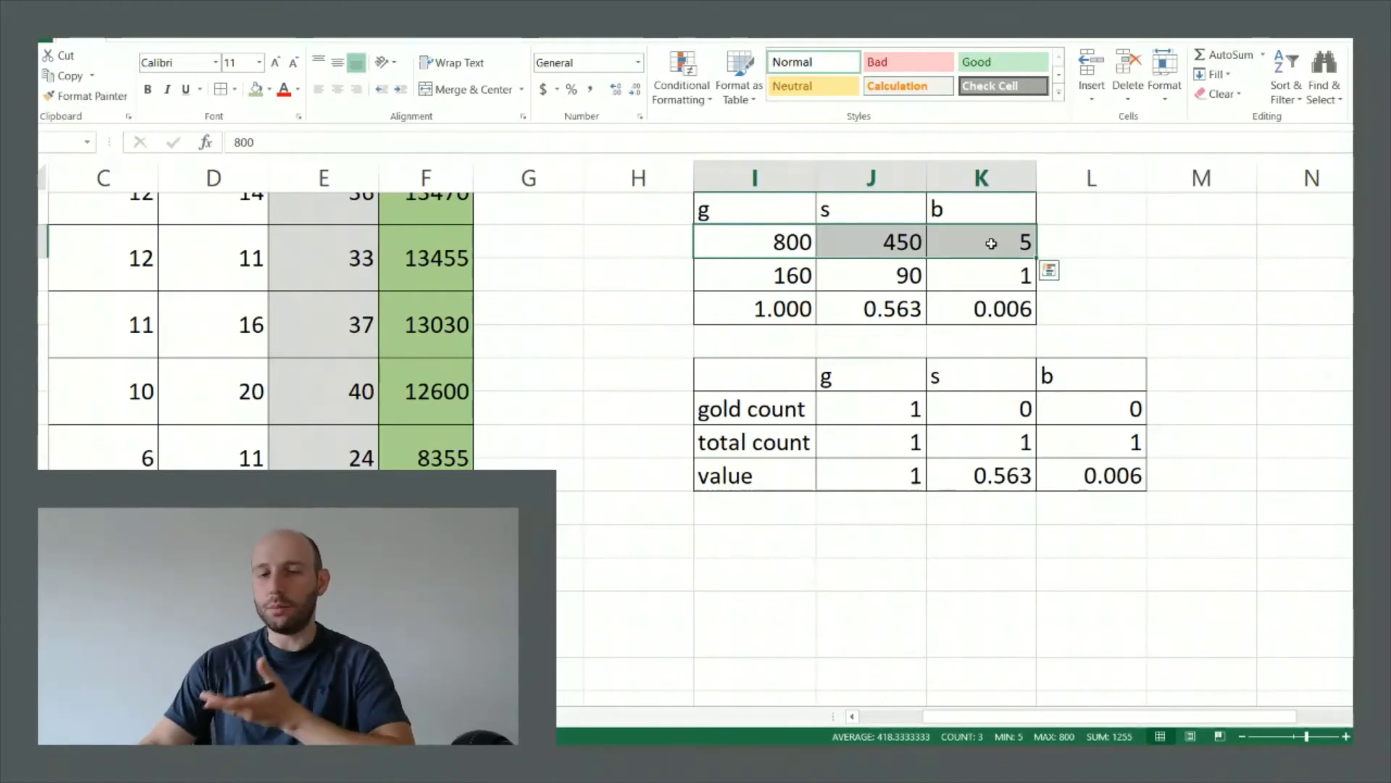
- Inspect the g, s and b values normalised to gold in row 18, checking each cell's formula twice
left_click(761, 309)
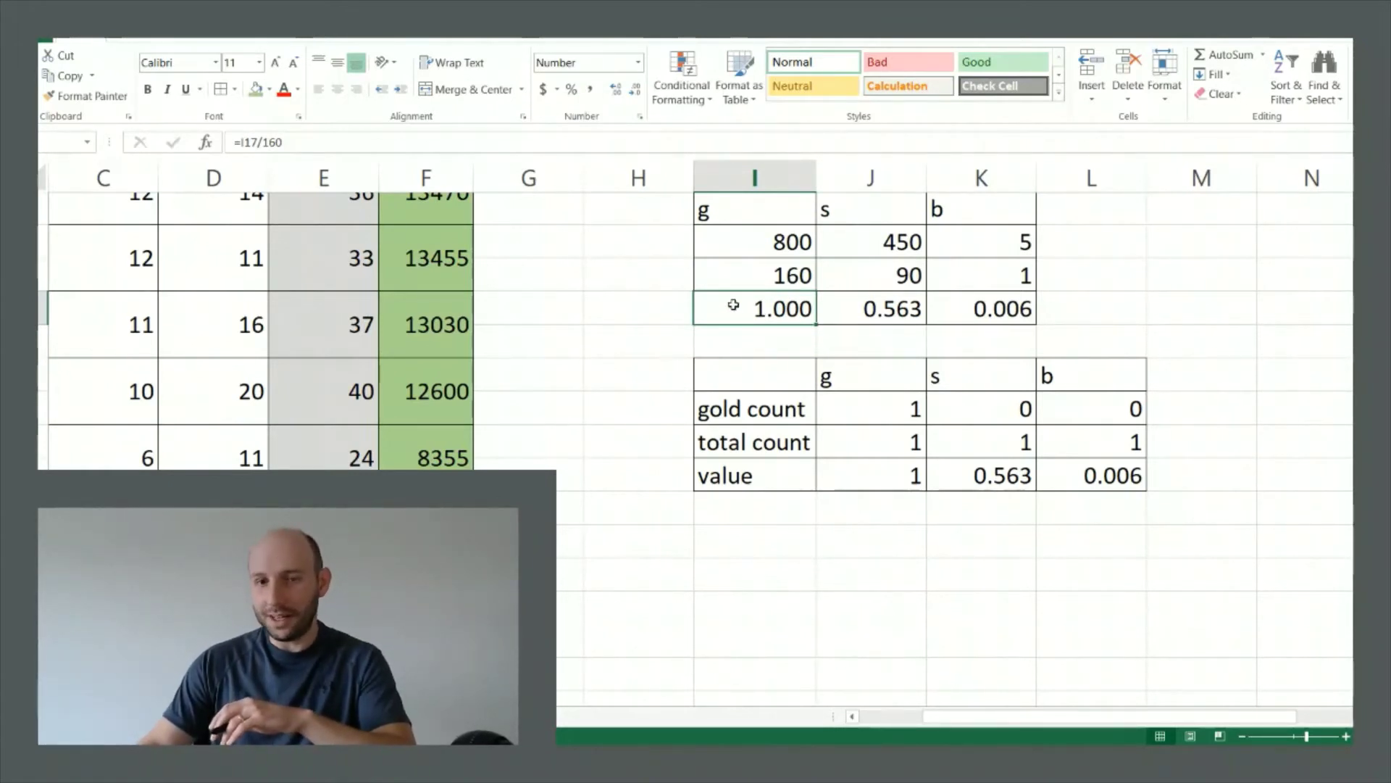
left_click(845, 314)
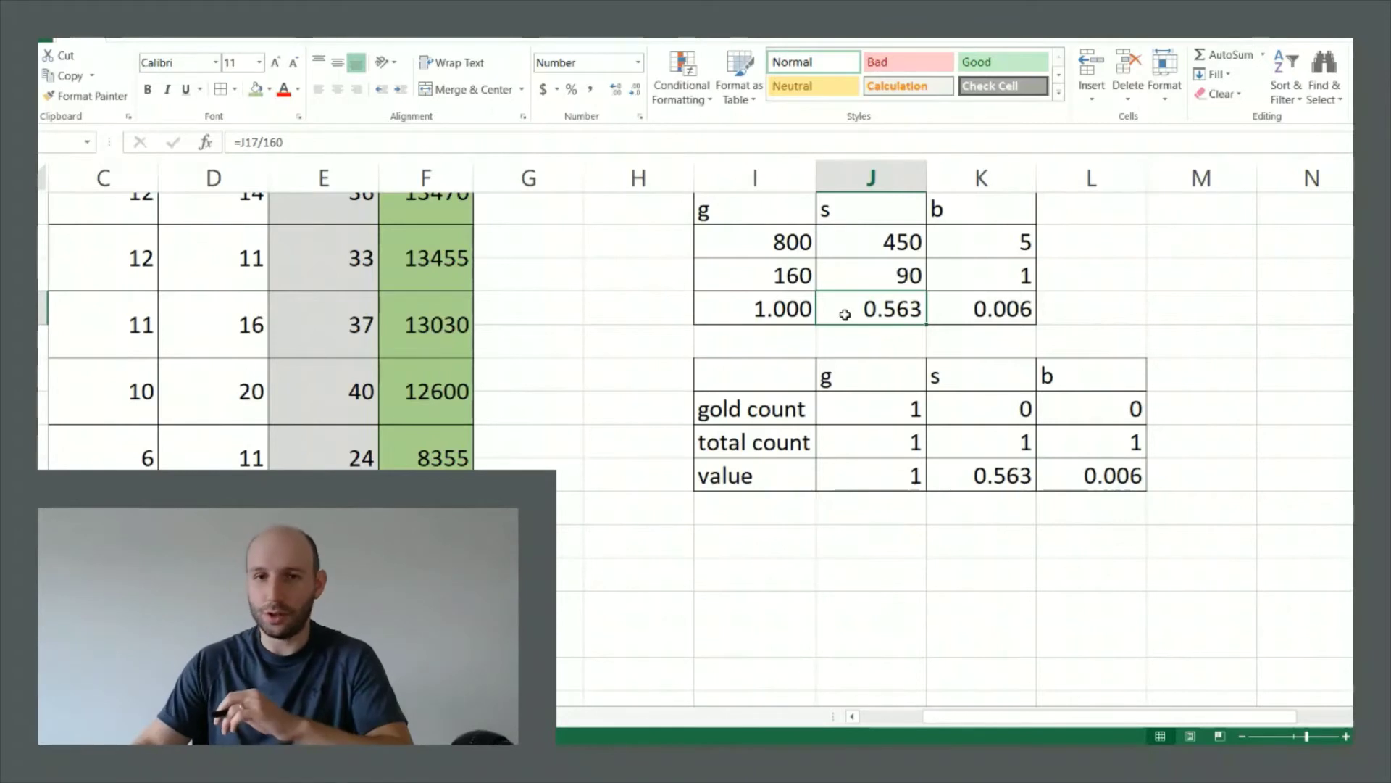
left_click(959, 319)
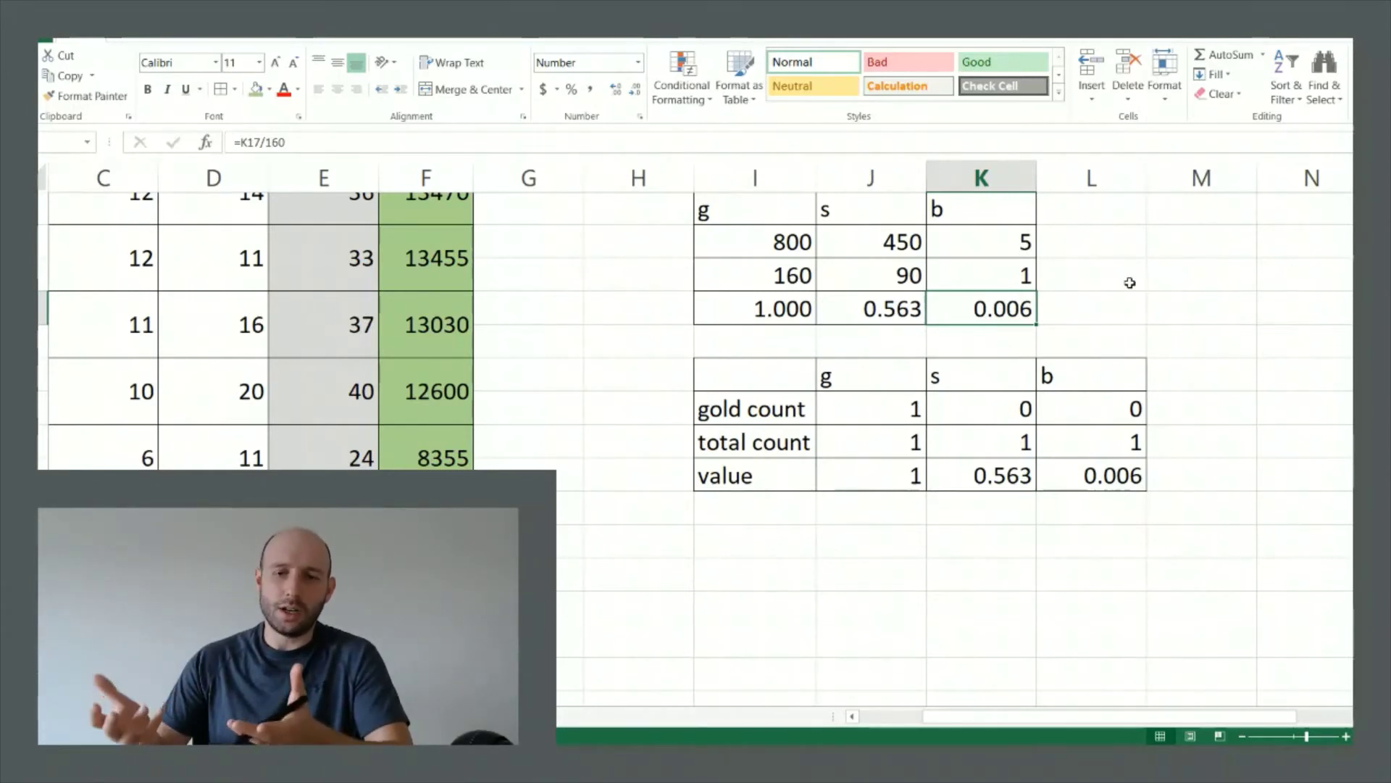
left_click(768, 306)
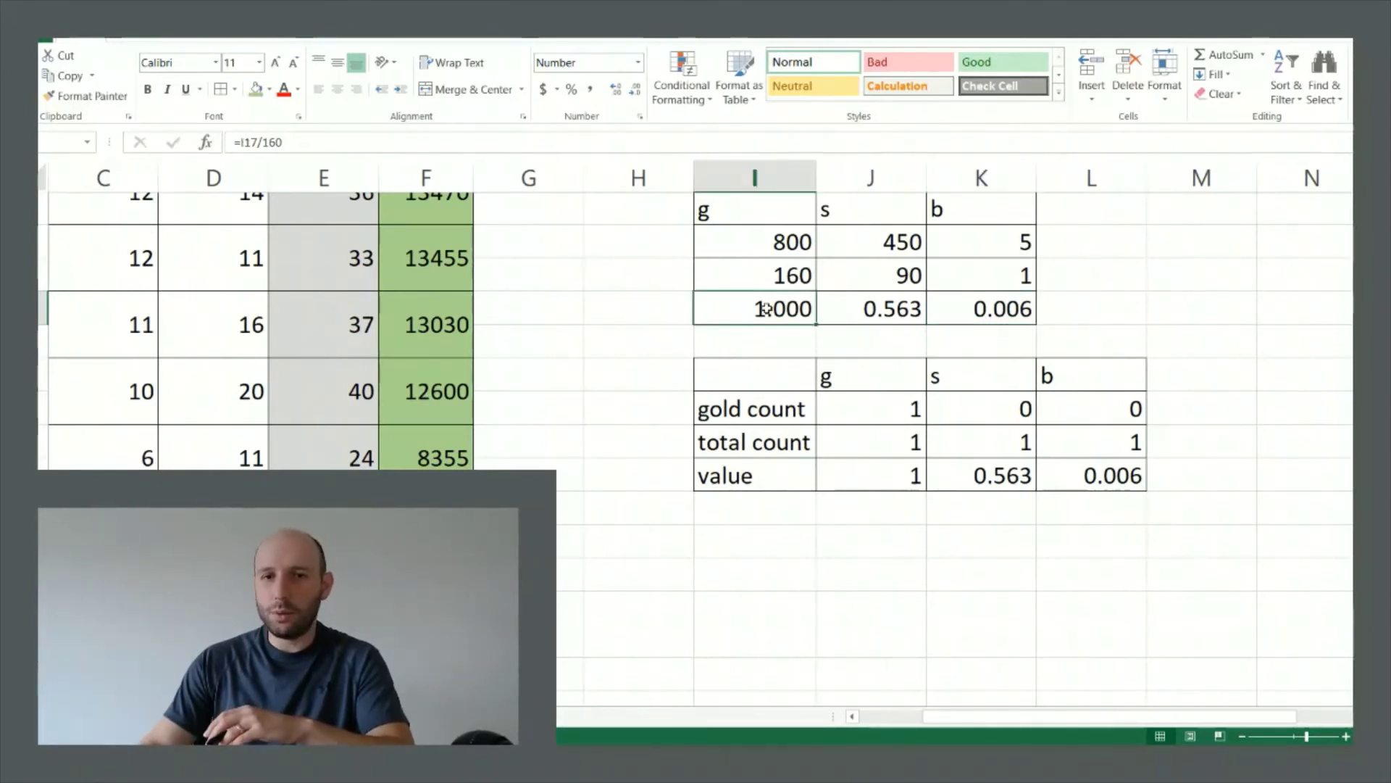
left_click(839, 306)
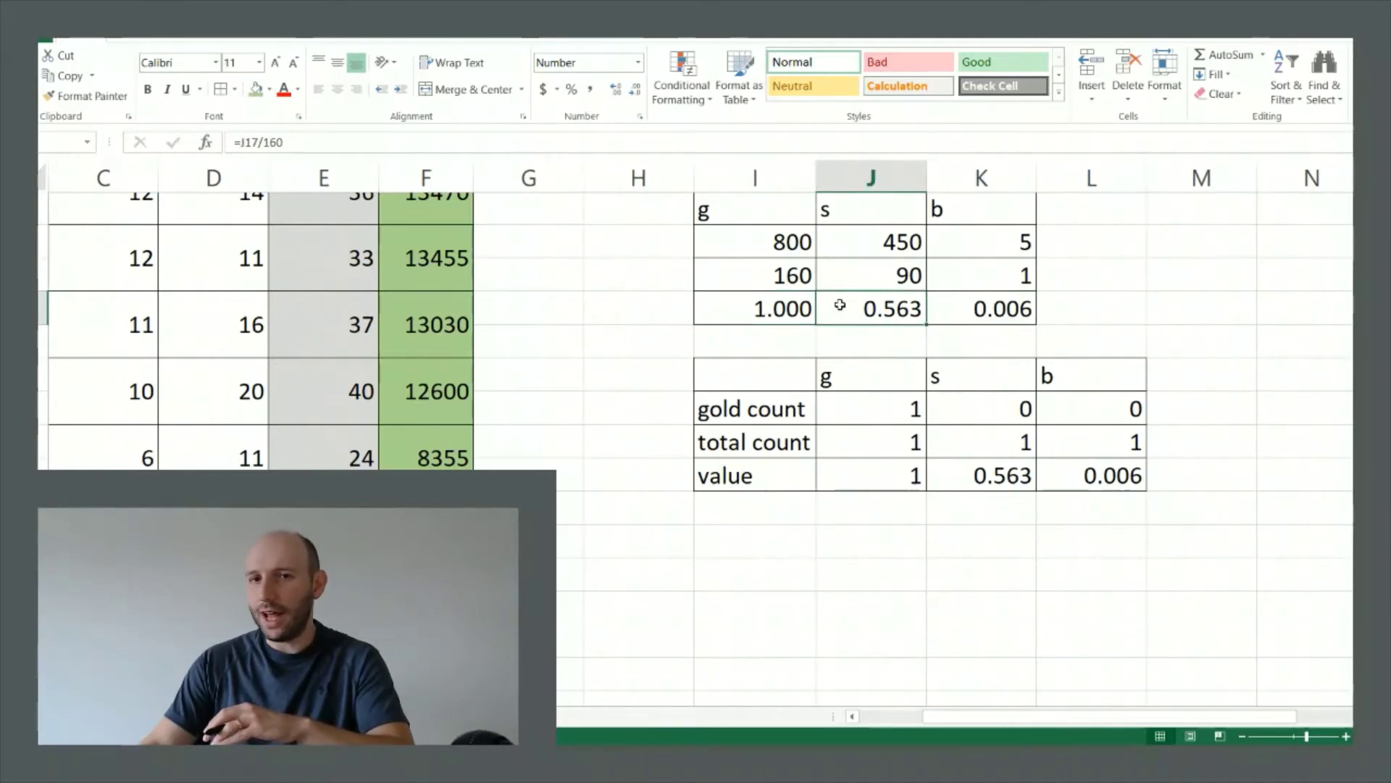
left_click(1022, 309)
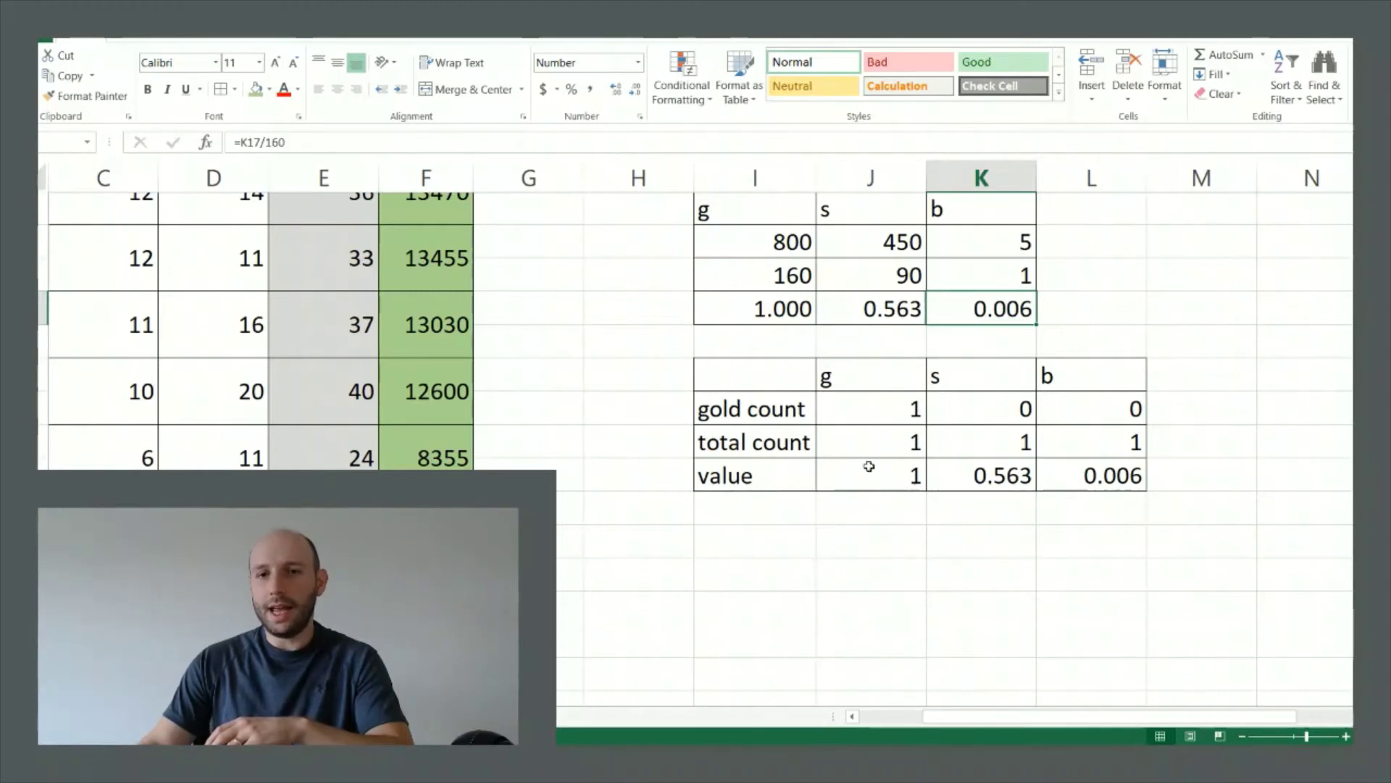
- Review the value row of the lower table, and compare it with the gold count and total count rows
left_click_drag(710, 480, 1058, 475)
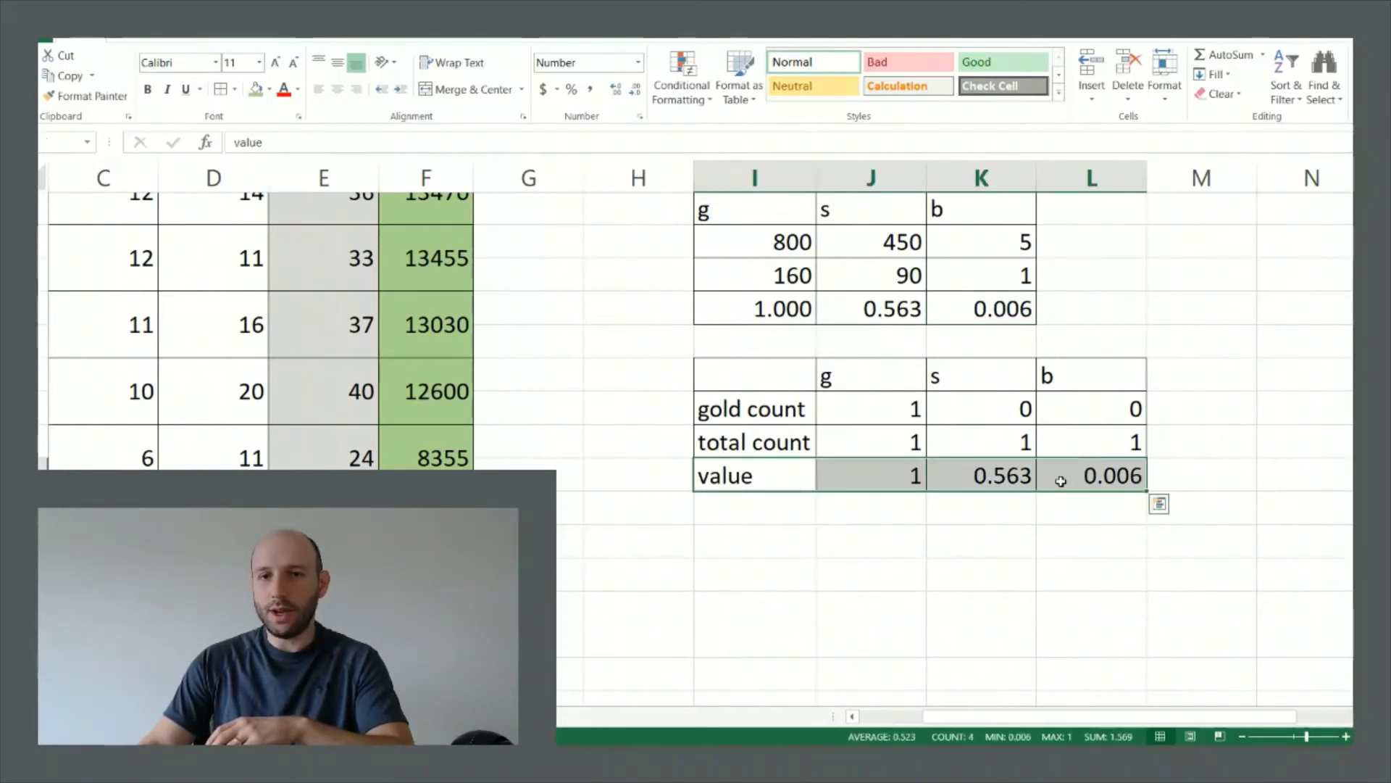
left_click_drag(783, 406, 1105, 475)
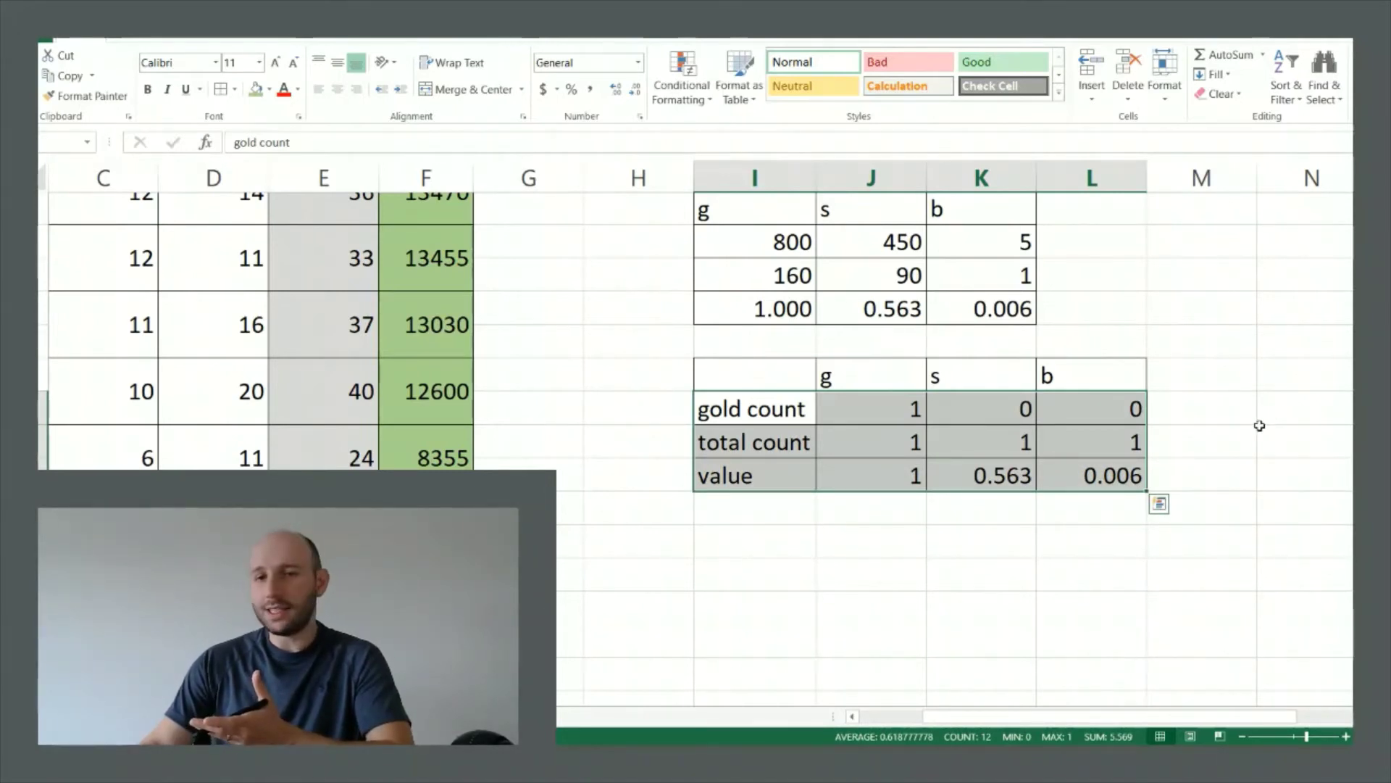
left_click(1260, 425)
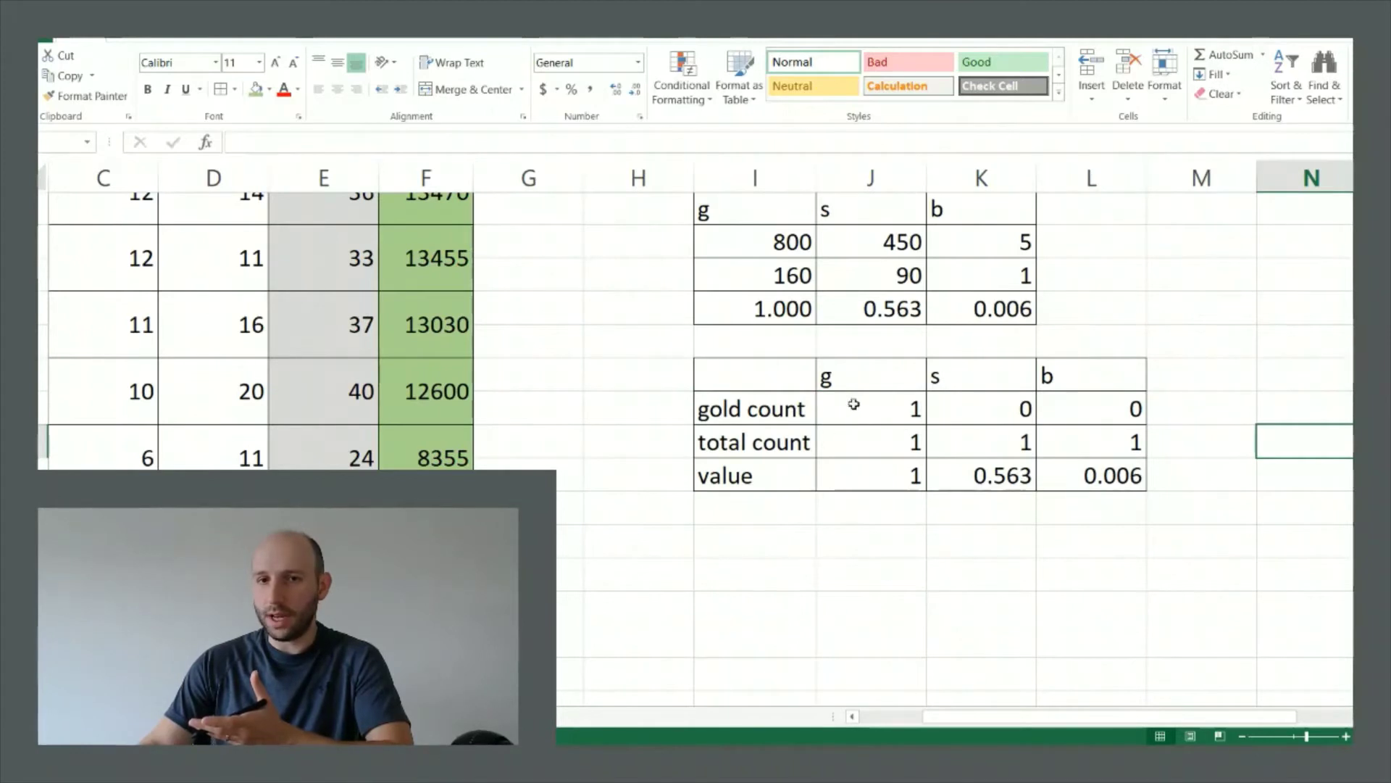
- Compare the gold medal's weights across the three counting methods, and check the g and s weights in the value row
left_click(854, 403)
left_click_drag(855, 403, 853, 473)
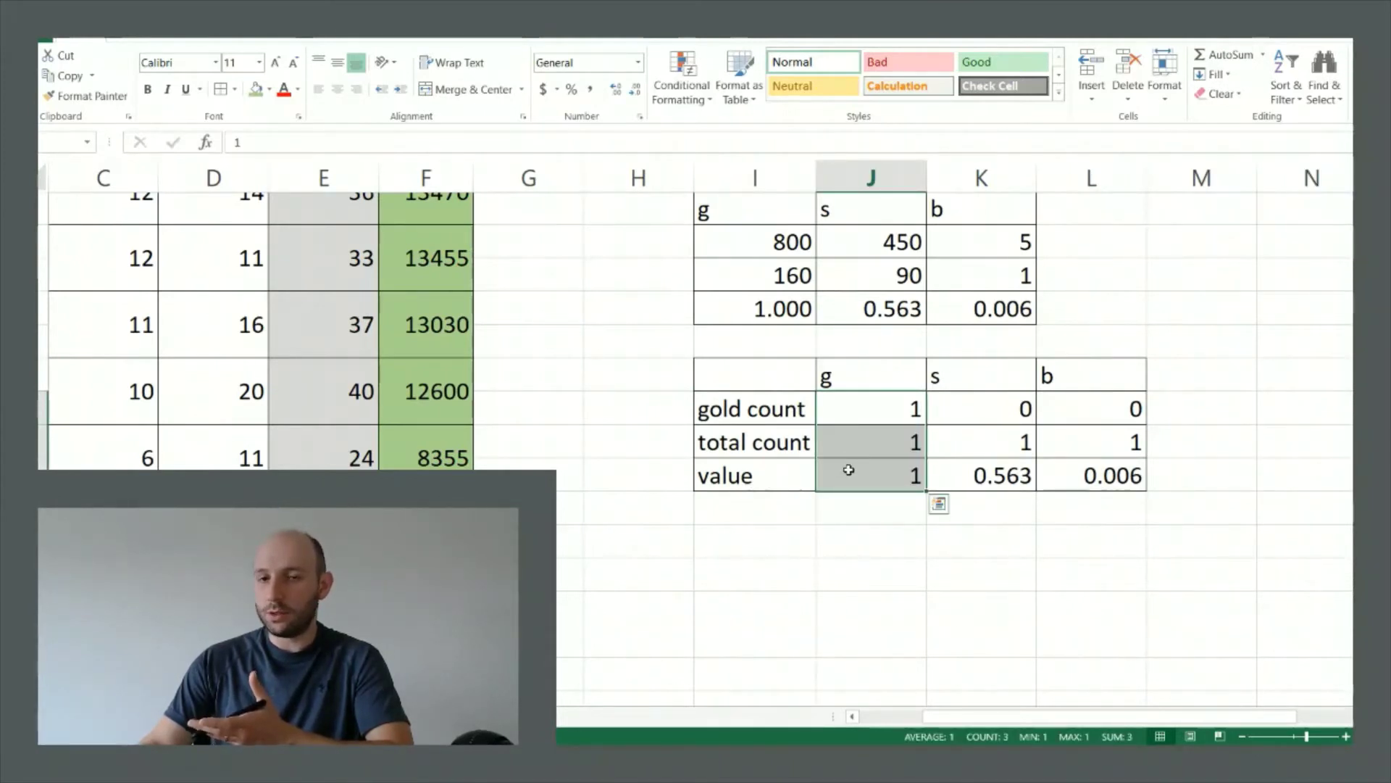
left_click(854, 476)
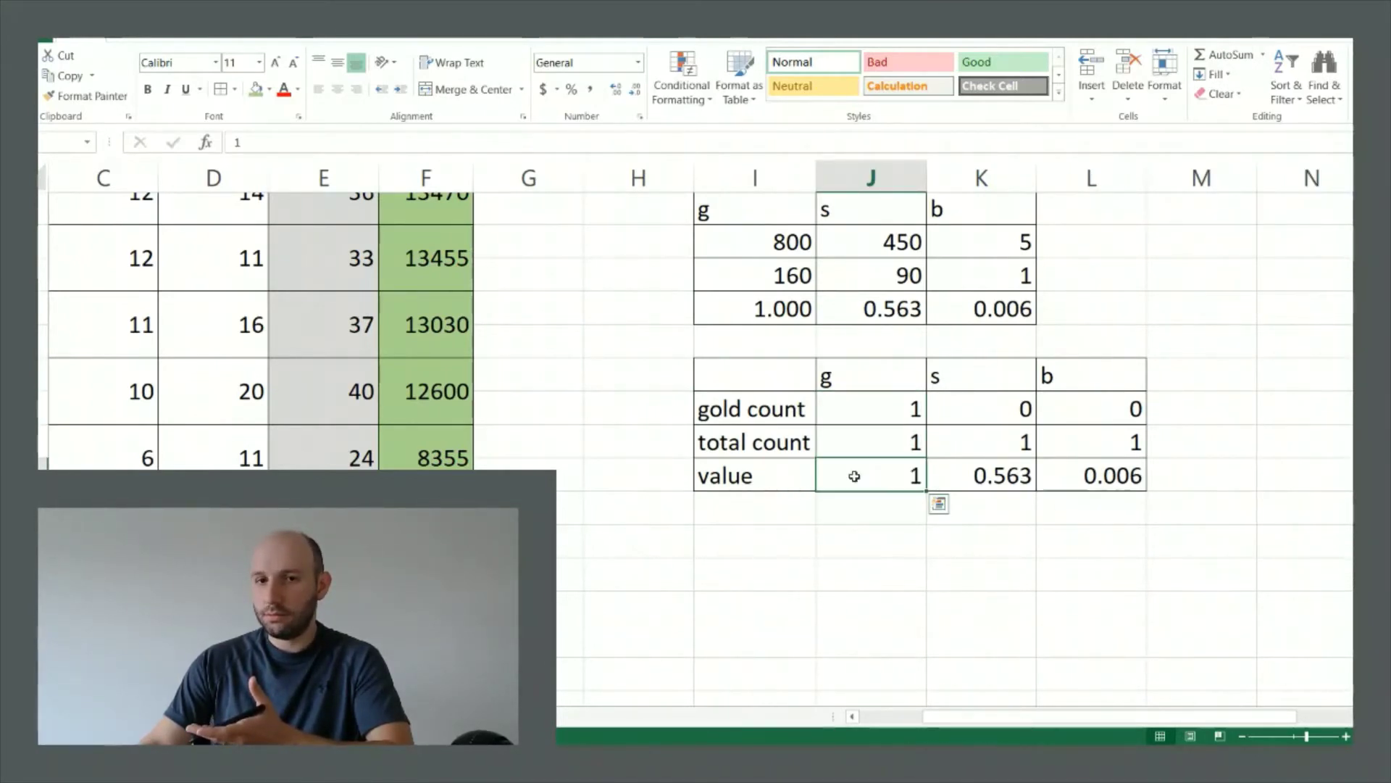
left_click_drag(854, 408, 1056, 438)
left_click(894, 479)
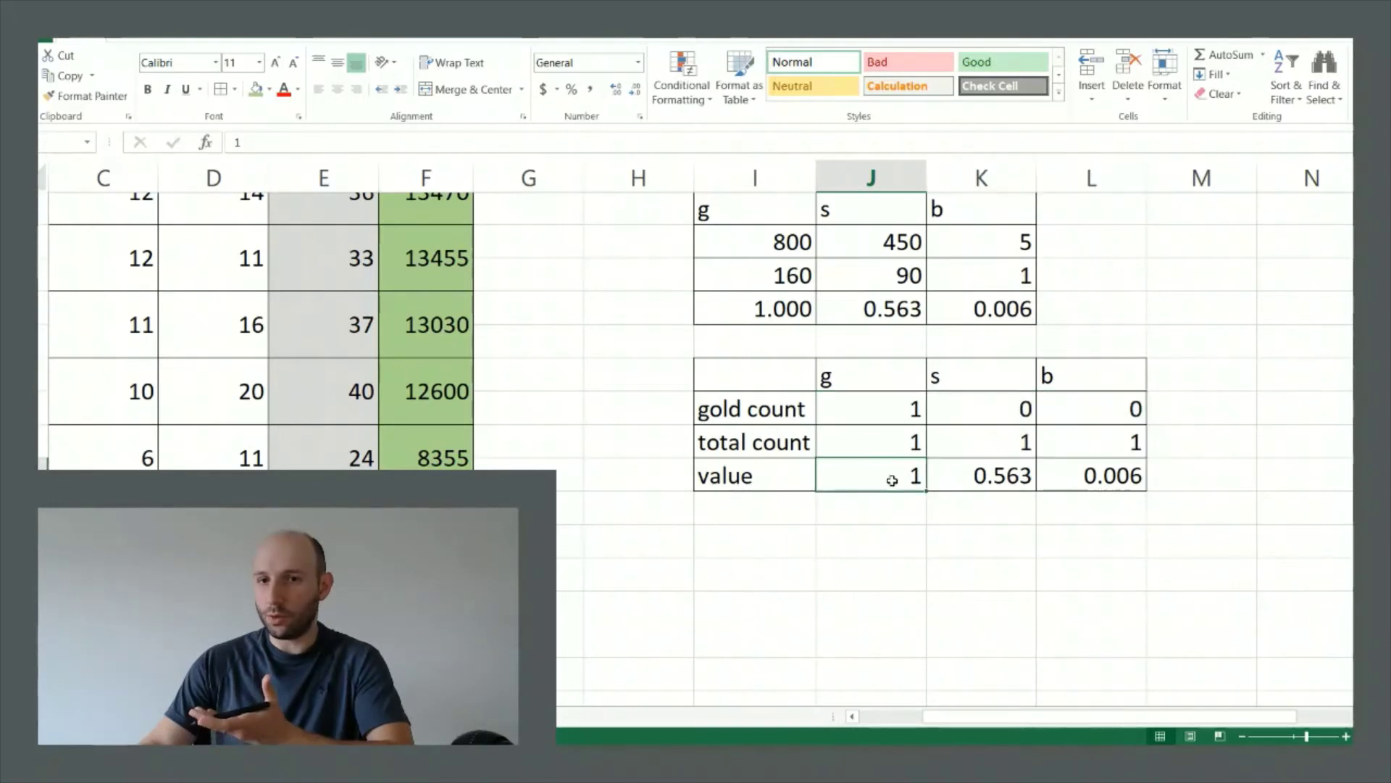
left_click(971, 475)
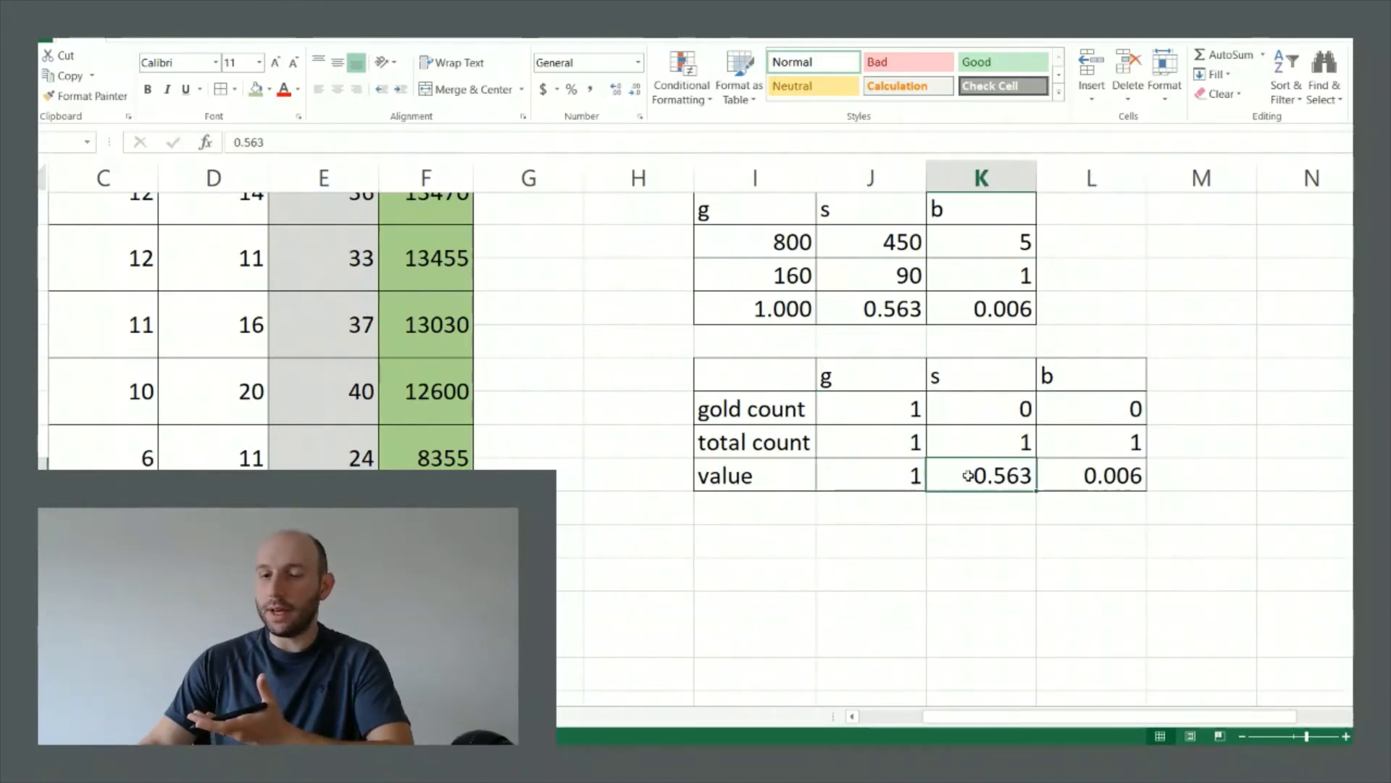